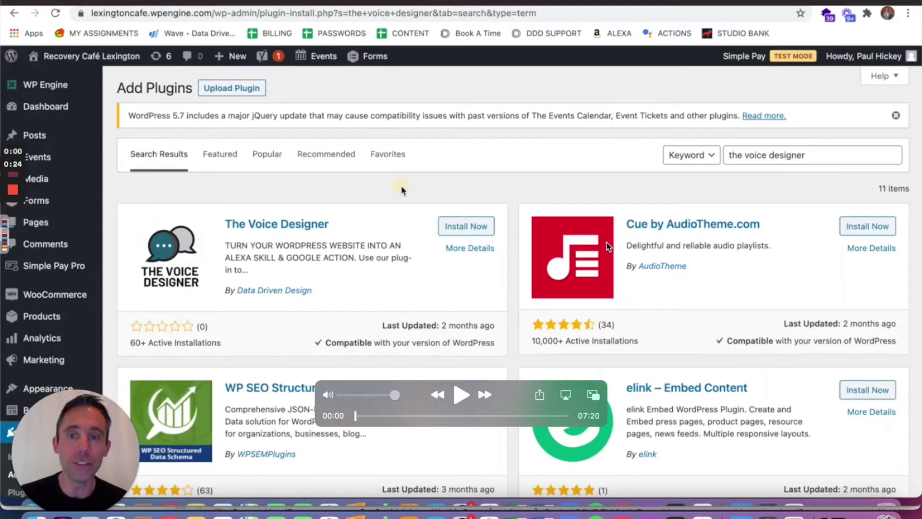
- Re-run the plugin search, install and activate The Voice Designer, and go to its setup page
{"action": "left_click", "coordinate": [461, 399]}
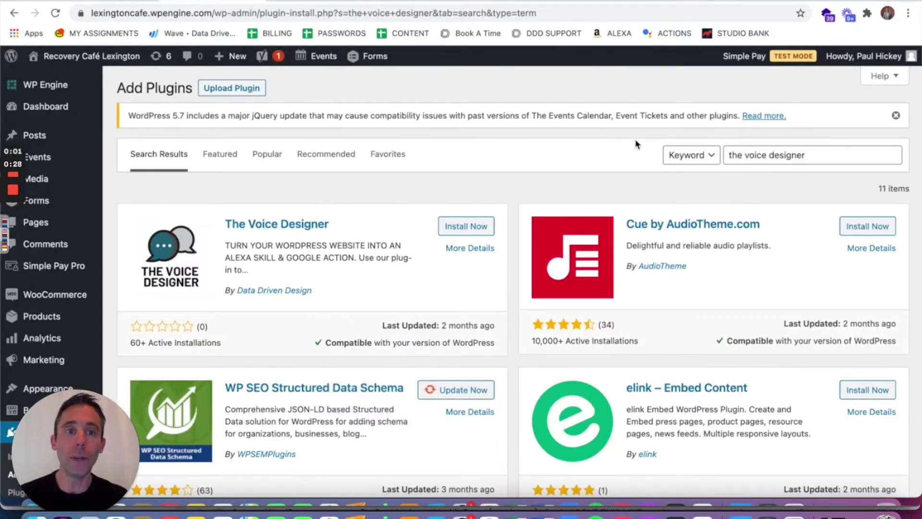
{"action": "left_click", "coordinate": [815, 160]}
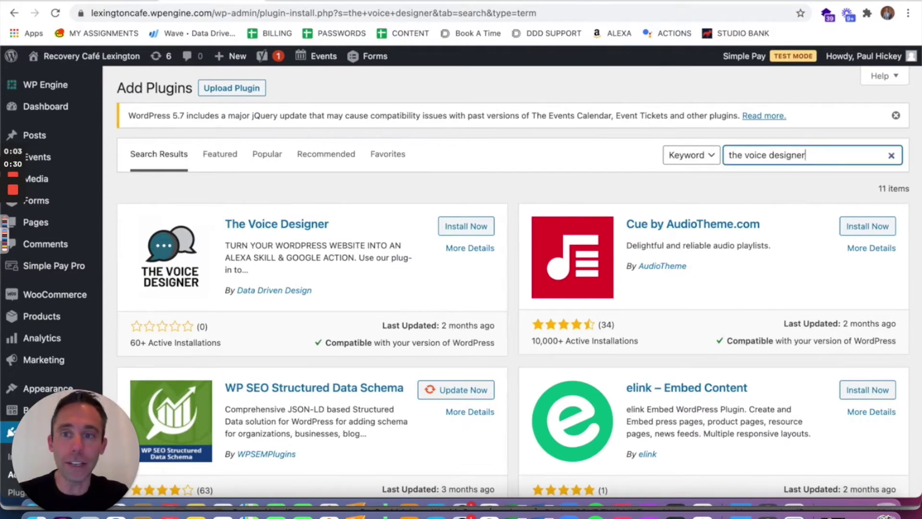
{"action": "key", "text": "Return"}
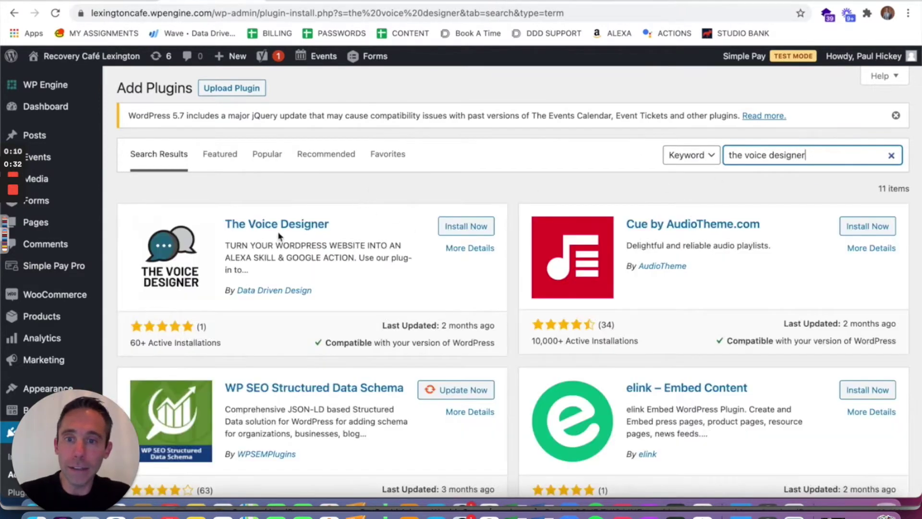
{"action": "left_click", "coordinate": [460, 228]}
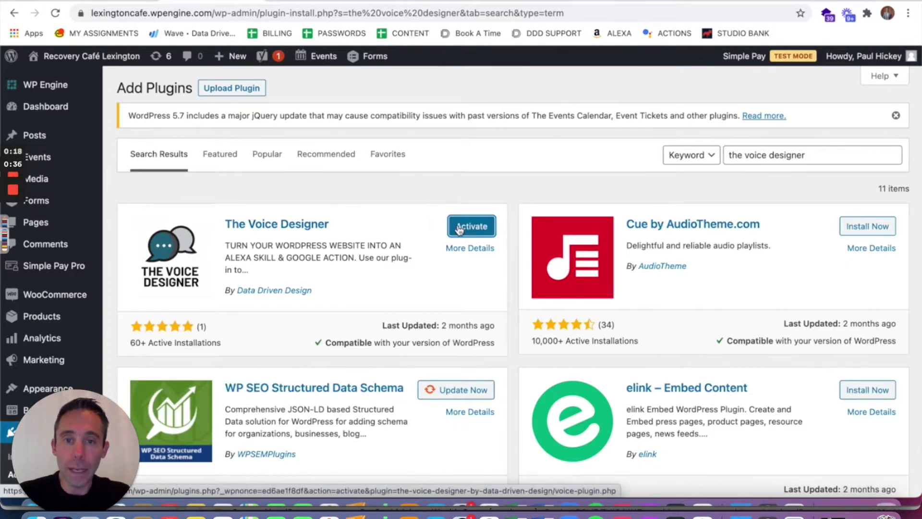
{"action": "left_click", "coordinate": [470, 226]}
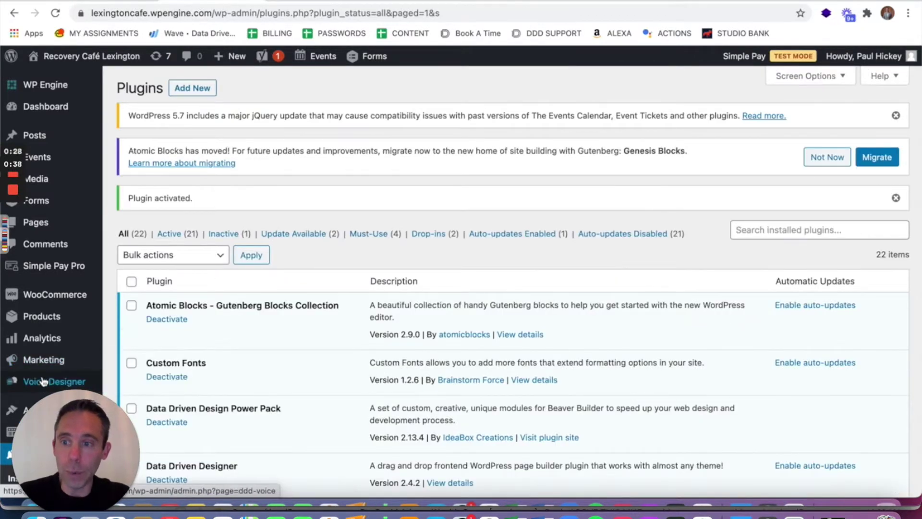
{"action": "left_click", "coordinate": [43, 383]}
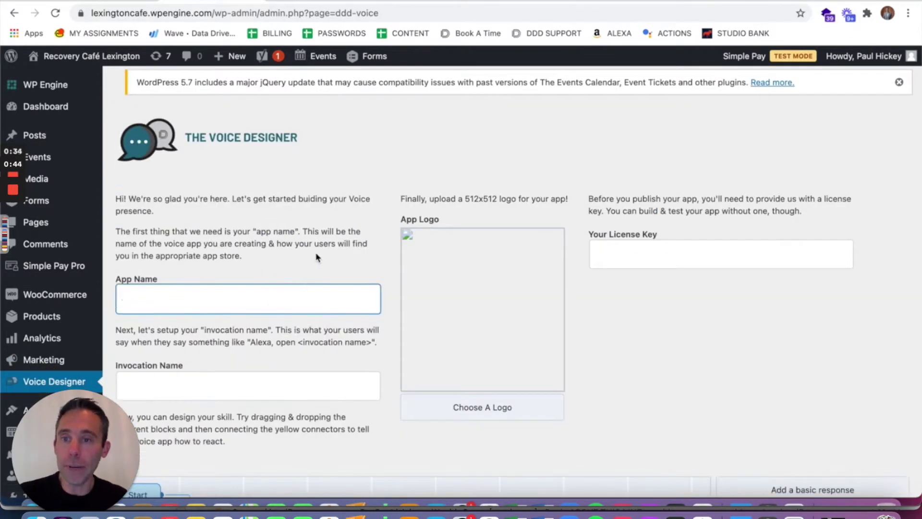
- Set both the App Name and the Invocation Name to 'Recovery Cafe Lexington'
{"action": "left_click_drag", "start_coordinate": [130, 471], "coordinate": [521, 449]}
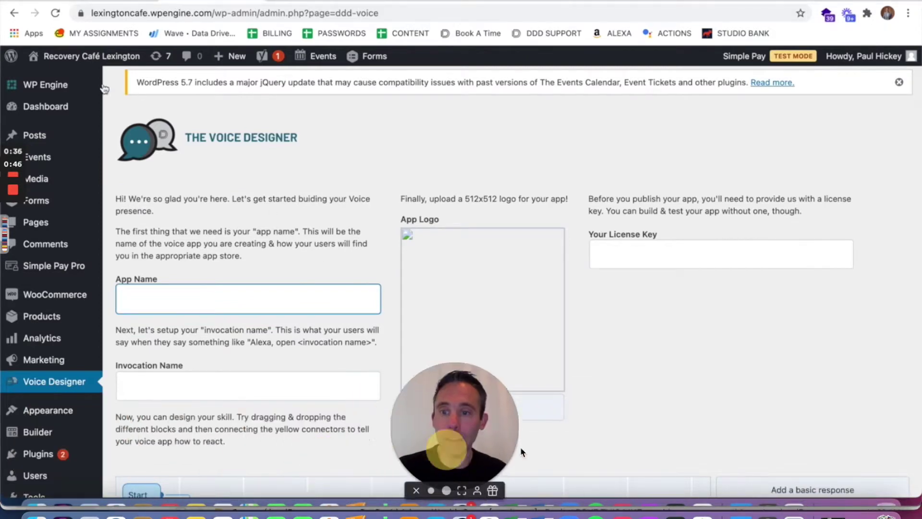
{"action": "type", "text": "Recovery Cafe Lexington"}
{"action": "key", "text": "Tab"}
{"action": "type", "text": "Re"}
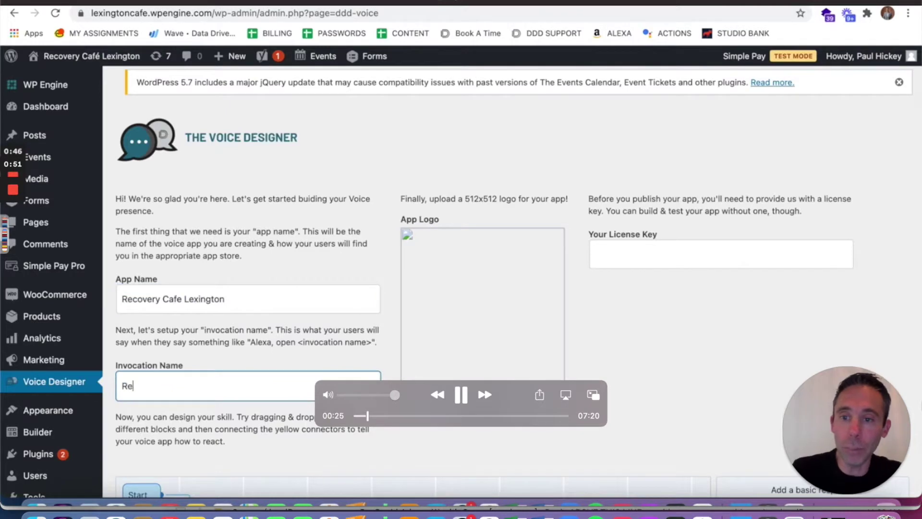
{"action": "type", "text": "covery Caf"}
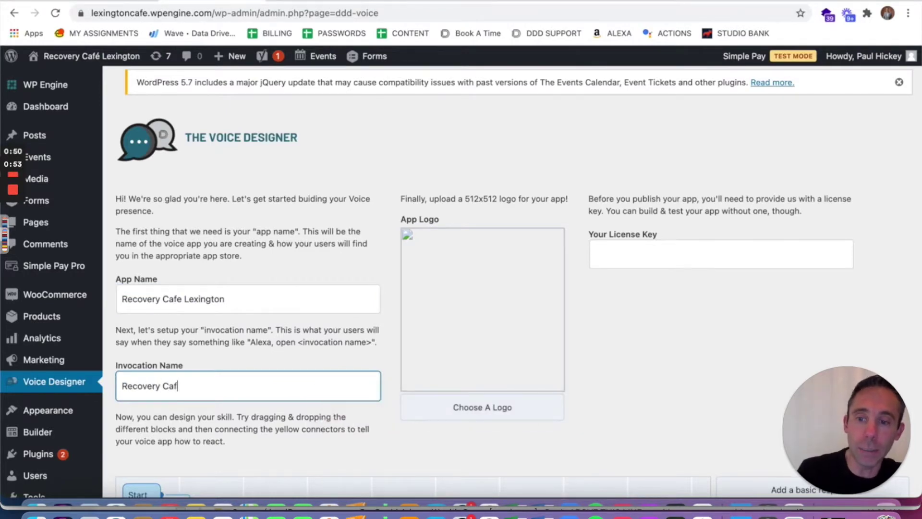
{"action": "type", "text": "e Lexington"}
{"action": "scroll", "coordinate": [463, 369], "scroll_direction": "down", "scroll_amount": 2}
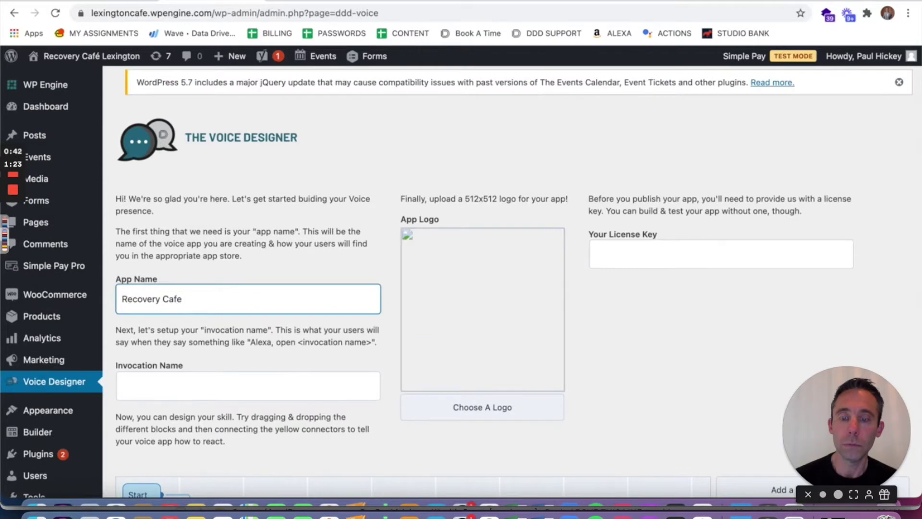
{"action": "type", "text": "Lexington"}
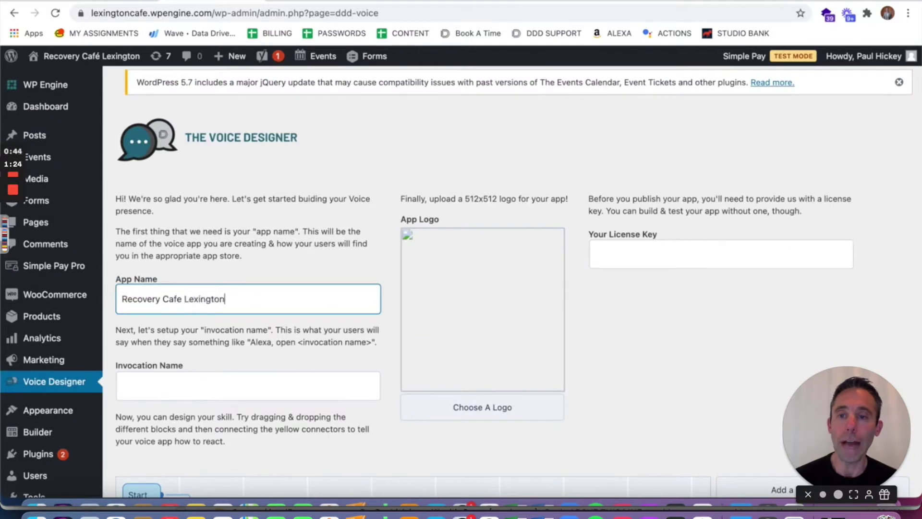
{"action": "key", "text": "Tab"}
{"action": "type", "text": "Recover"}
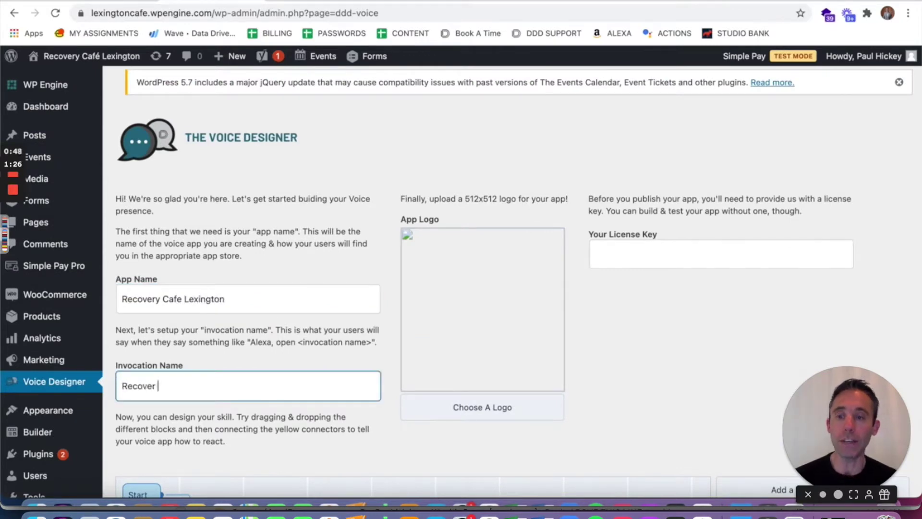
{"action": "type", "text": "y Cafe Lexington"}
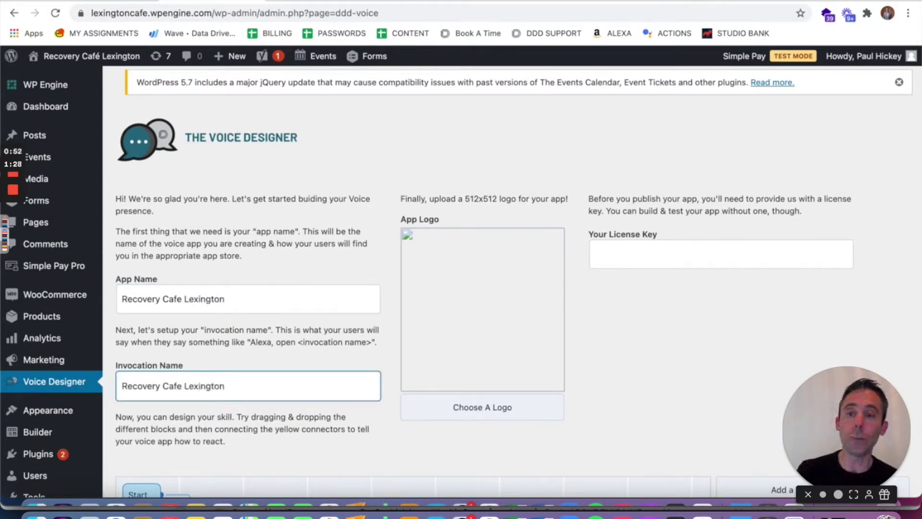
{"action": "scroll", "coordinate": [512, 338], "scroll_direction": "down", "scroll_amount": 2}
- Choose the orange Recovery Café image as the app logo
{"action": "left_click", "coordinate": [465, 363]}
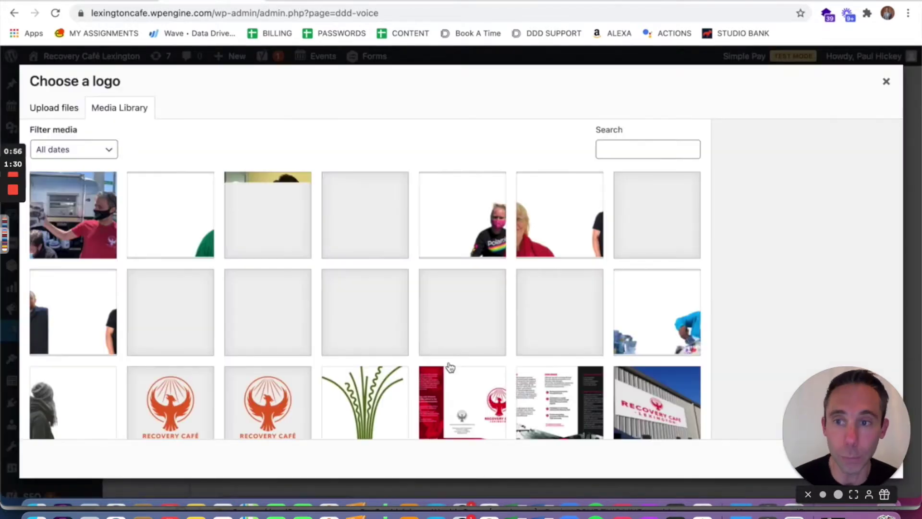
{"action": "scroll", "coordinate": [449, 366], "scroll_direction": "down", "scroll_amount": 2}
{"action": "left_click", "coordinate": [482, 342]}
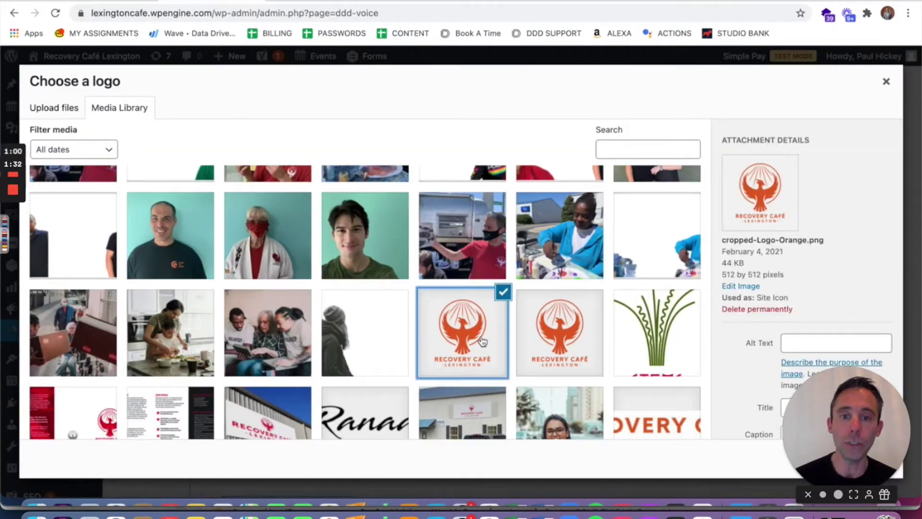
{"action": "left_click", "coordinate": [869, 459]}
{"action": "scroll", "coordinate": [629, 276], "scroll_direction": "down", "scroll_amount": 5}
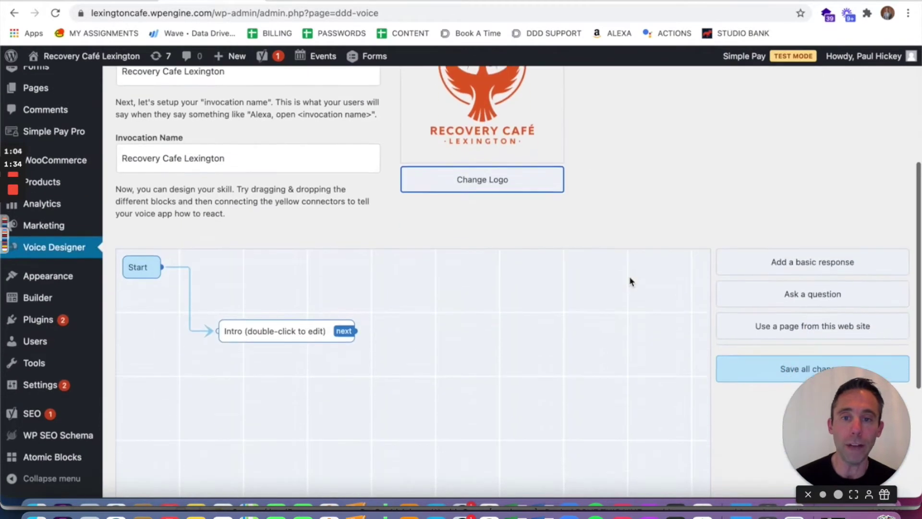
{"action": "scroll", "coordinate": [629, 278], "scroll_direction": "down", "scroll_amount": 1}
- Open the Intro block and retitle it 'Welcome'
{"action": "double_click", "coordinate": [295, 235]}
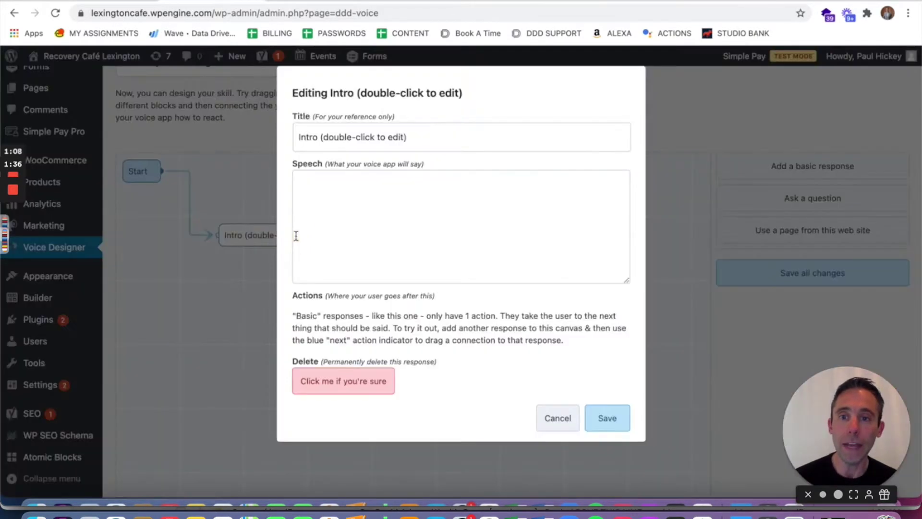
{"action": "triple_click", "coordinate": [375, 139]}
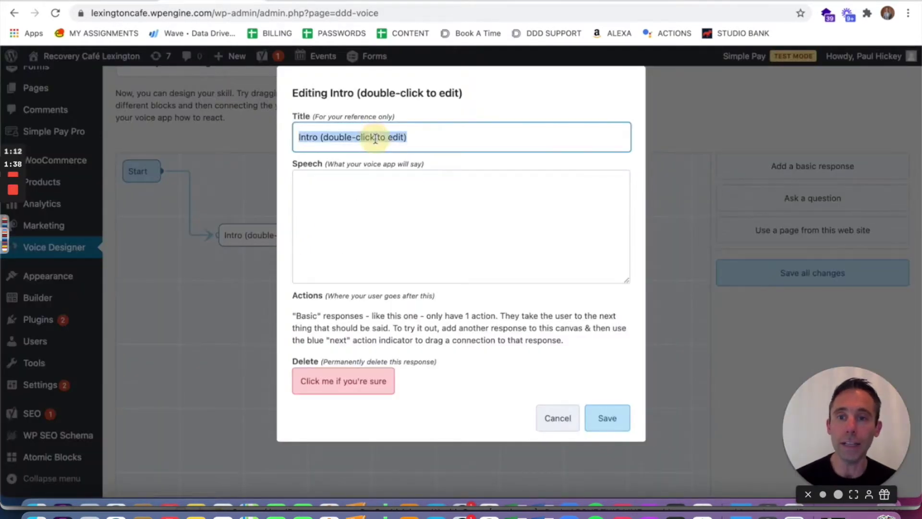
{"action": "type", "text": "Welcome"}
{"action": "key", "text": "Tab"}
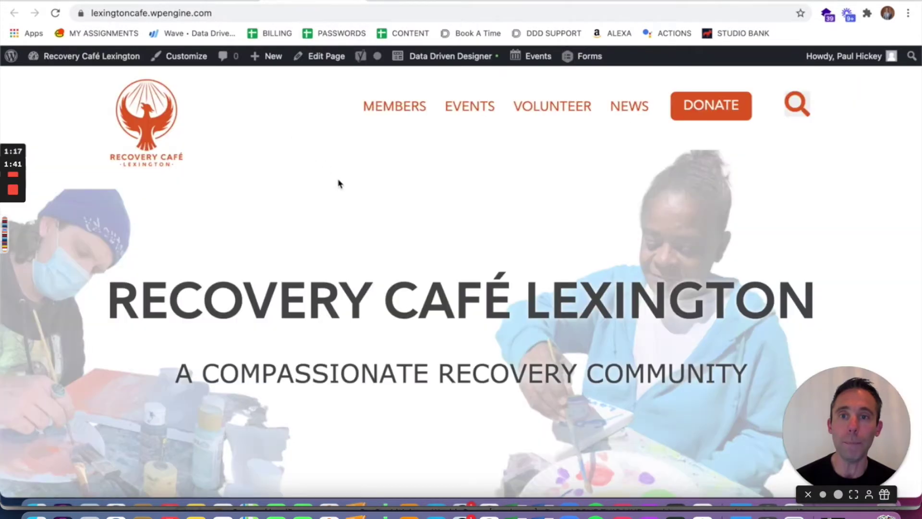
- Enter a speech welcoming people to a compassionate recovery community, save it, and add a question block
{"action": "scroll", "coordinate": [318, 223], "scroll_direction": "down", "scroll_amount": 6}
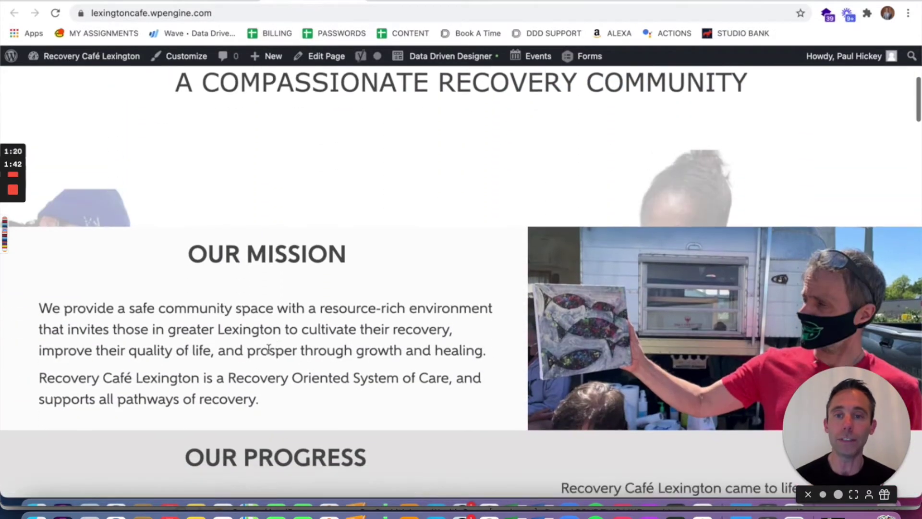
{"action": "scroll", "coordinate": [269, 349], "scroll_direction": "up", "scroll_amount": 3}
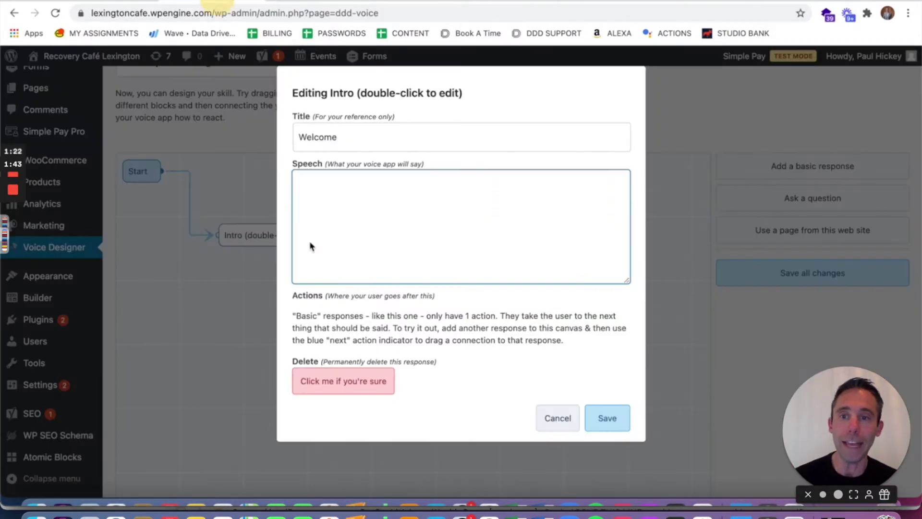
{"action": "type", "text": "Welcome to Recovery Cafe Lexing"}
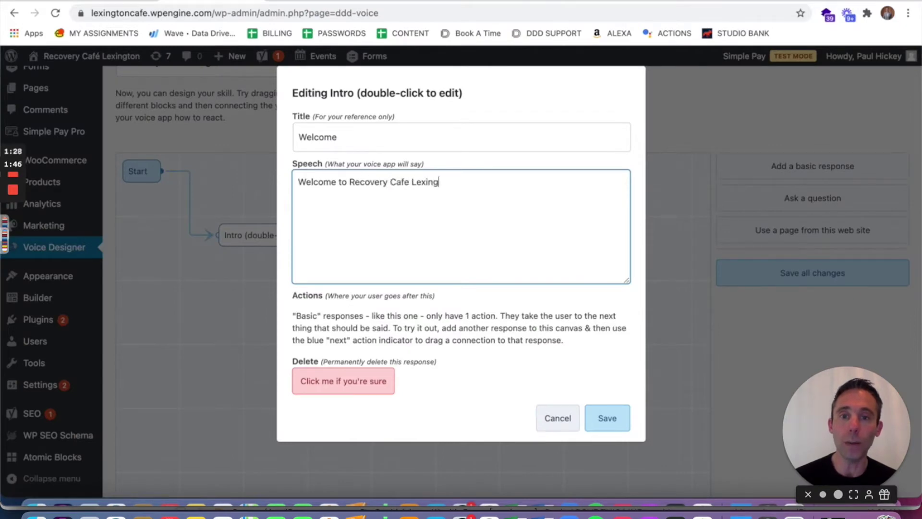
{"action": "type", "text": "assionate recovery community."}
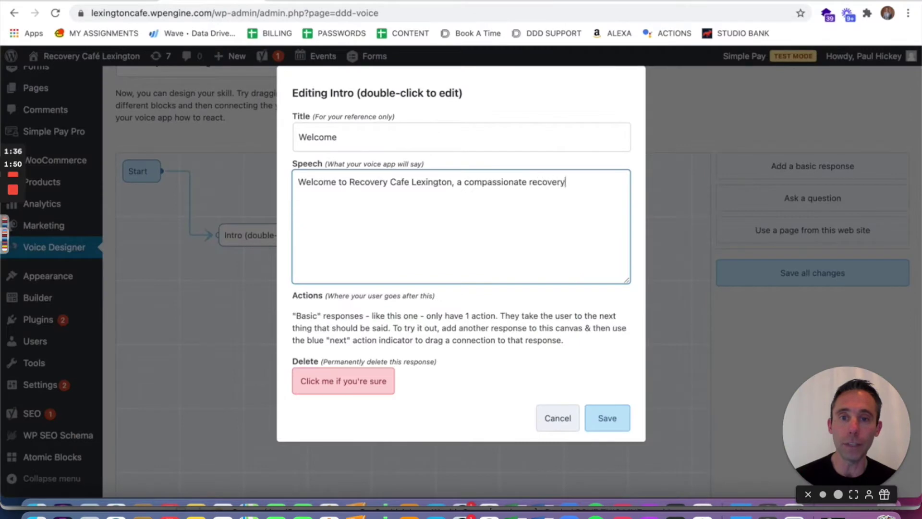
{"action": "left_click", "coordinate": [606, 417]}
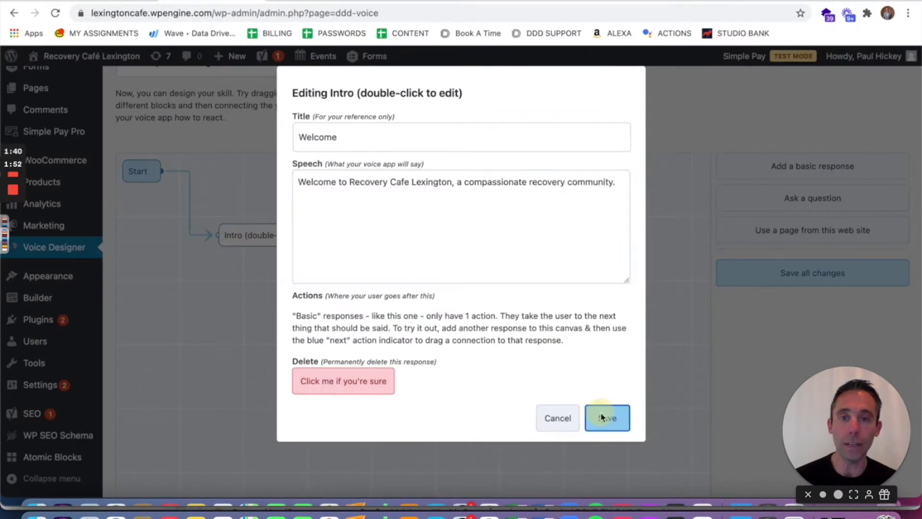
{"action": "left_click", "coordinate": [797, 199]}
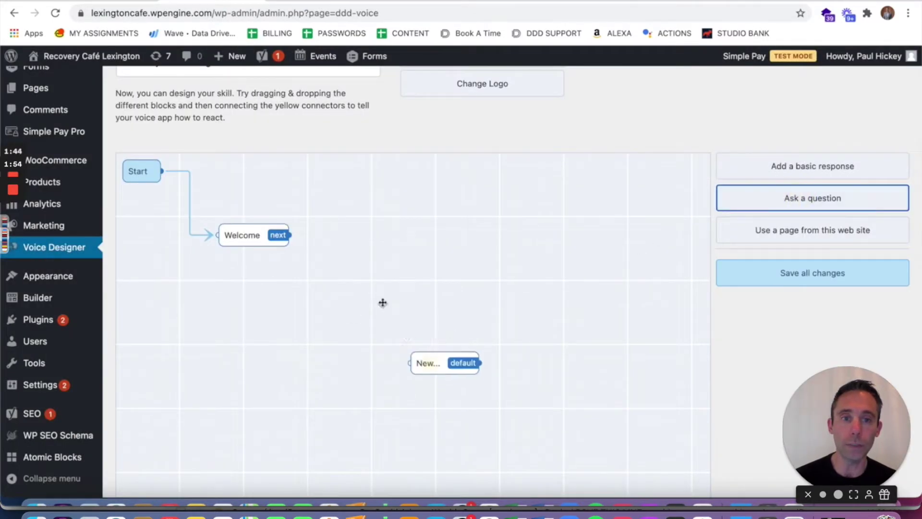
- Place the new question block beside Welcome and connect Welcome's next output to it
{"action": "left_click_drag", "start_coordinate": [431, 367], "coordinate": [350, 247]}
{"action": "left_click_drag", "start_coordinate": [290, 235], "coordinate": [302, 281]}
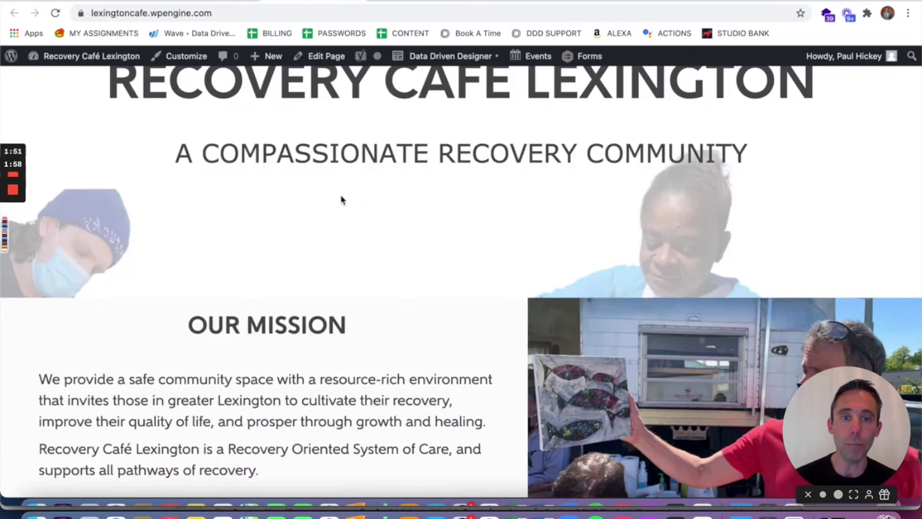
{"action": "scroll", "coordinate": [341, 200], "scroll_direction": "down", "scroll_amount": 15}
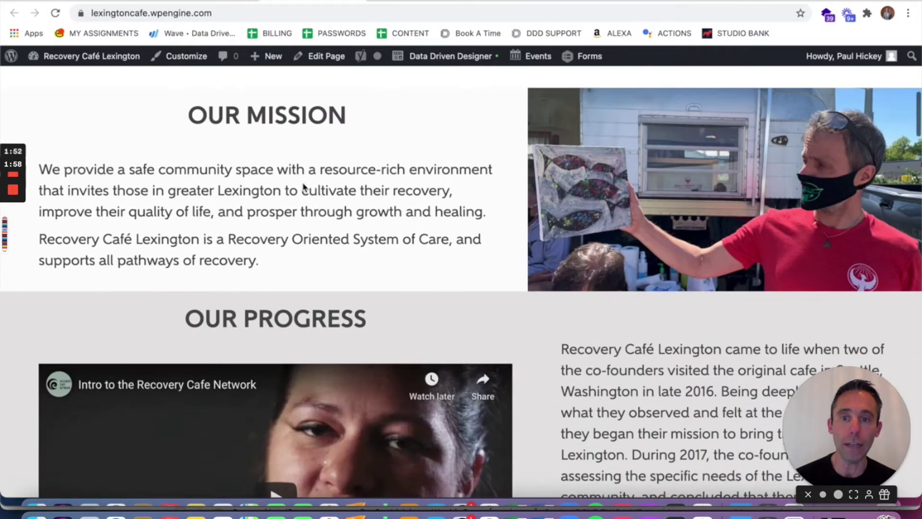
{"action": "scroll", "coordinate": [394, 216], "scroll_direction": "down", "scroll_amount": 15}
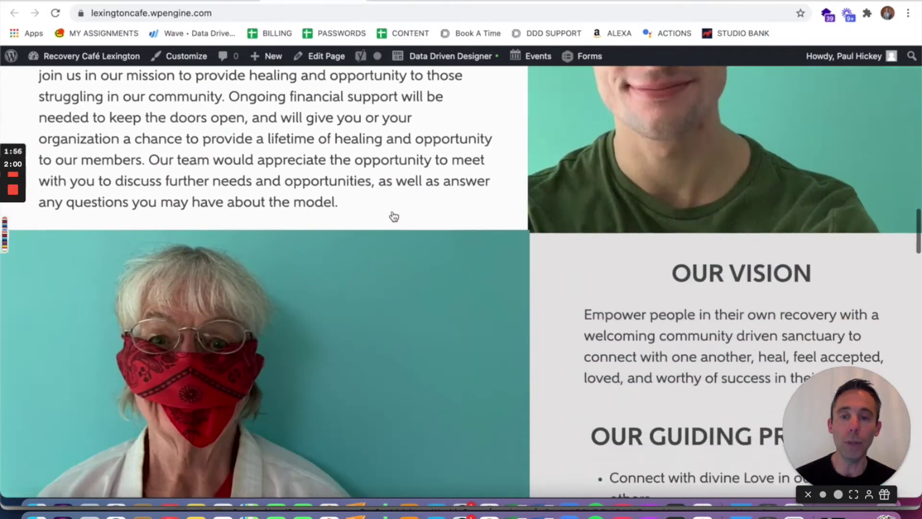
{"action": "scroll", "coordinate": [394, 216], "scroll_direction": "up", "scroll_amount": 4}
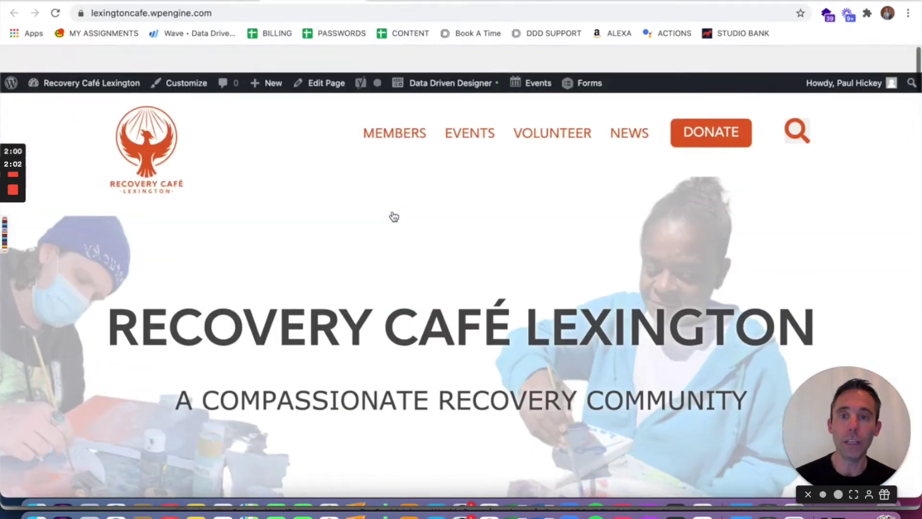
{"action": "scroll", "coordinate": [391, 214], "scroll_direction": "down", "scroll_amount": 1}
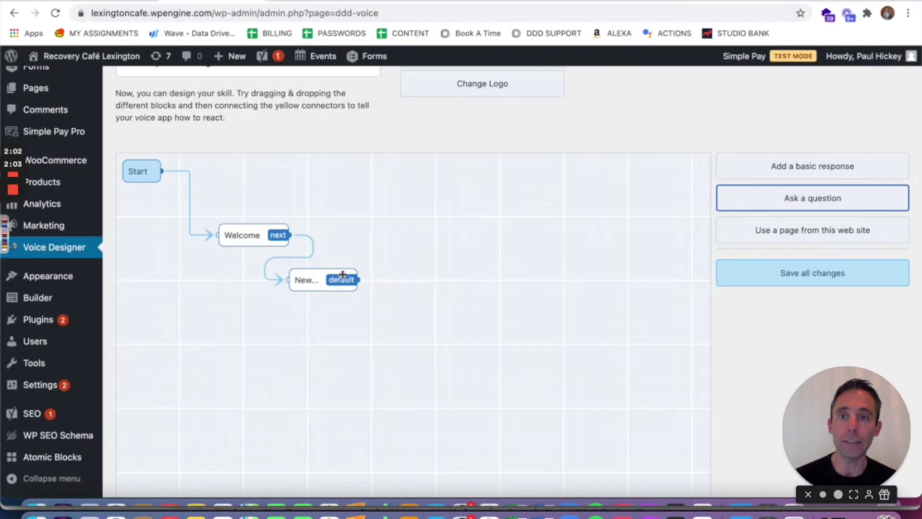
- Title the block 'Menu' with speech asking about our mission, progress or current needs
{"action": "left_click", "coordinate": [341, 275]}
{"action": "triple_click", "coordinate": [350, 136]}
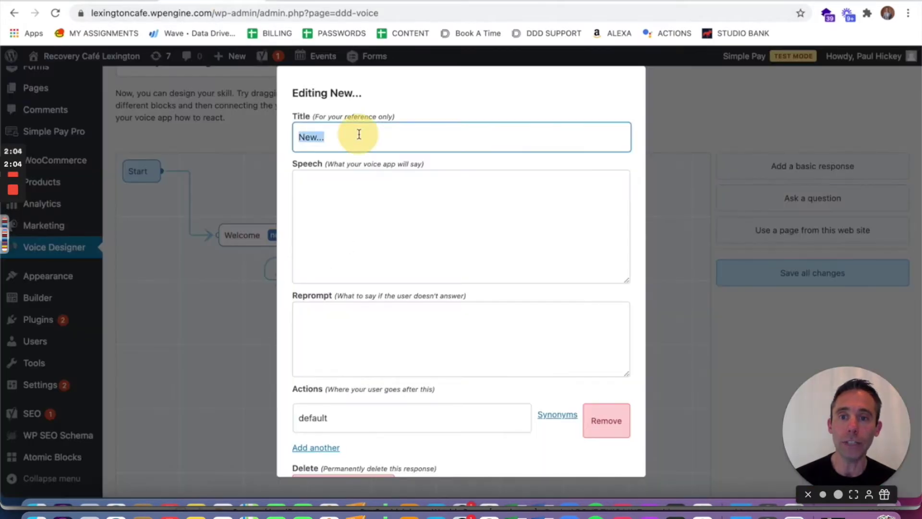
{"action": "type", "text": "Menau"}
{"action": "key", "text": "Tab"}
{"action": "type", "text": "W"}
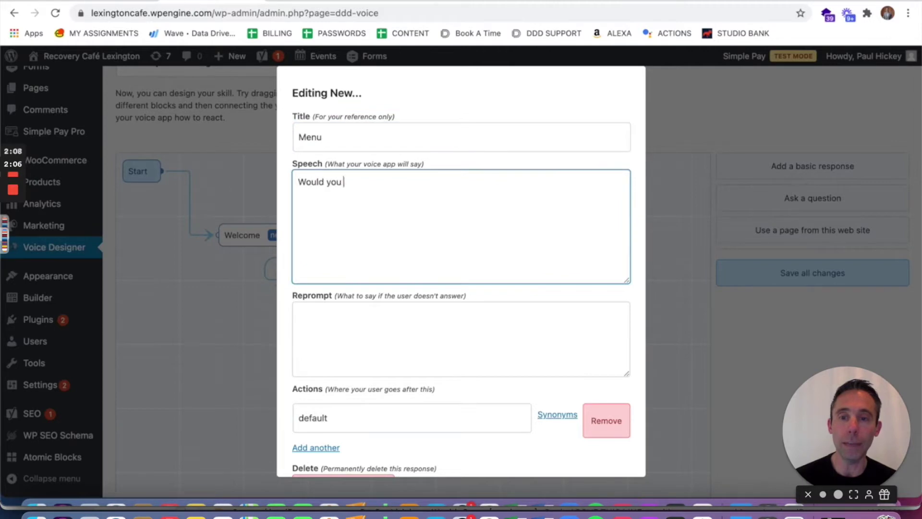
{"action": "type", "text": "ould you like to learn more about our mission, our"}
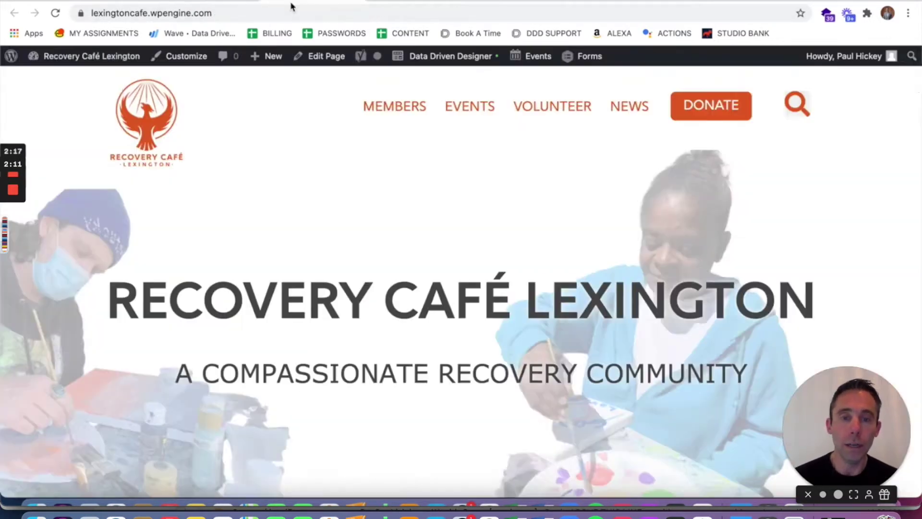
{"action": "scroll", "coordinate": [370, 155], "scroll_direction": "down", "scroll_amount": 20}
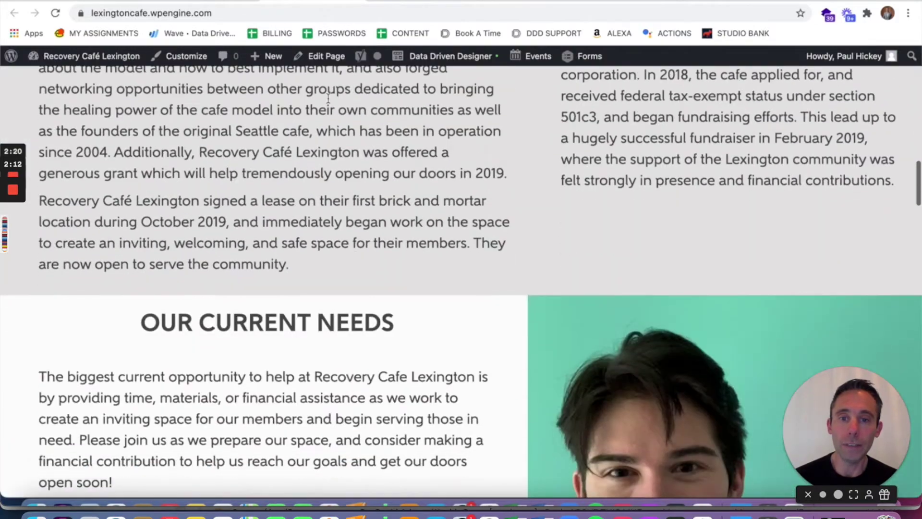
{"action": "key", "text": "ctrl+shift+Tab"}
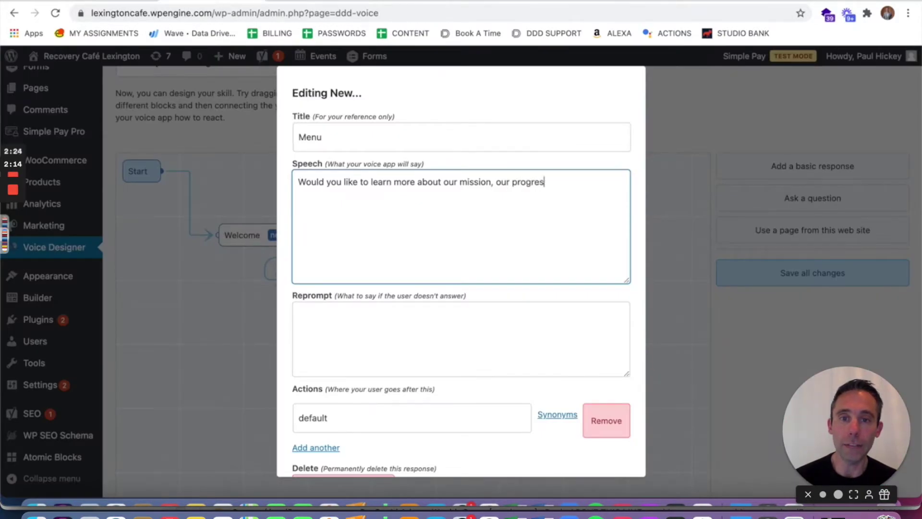
{"action": "type", "text": "current ne"}
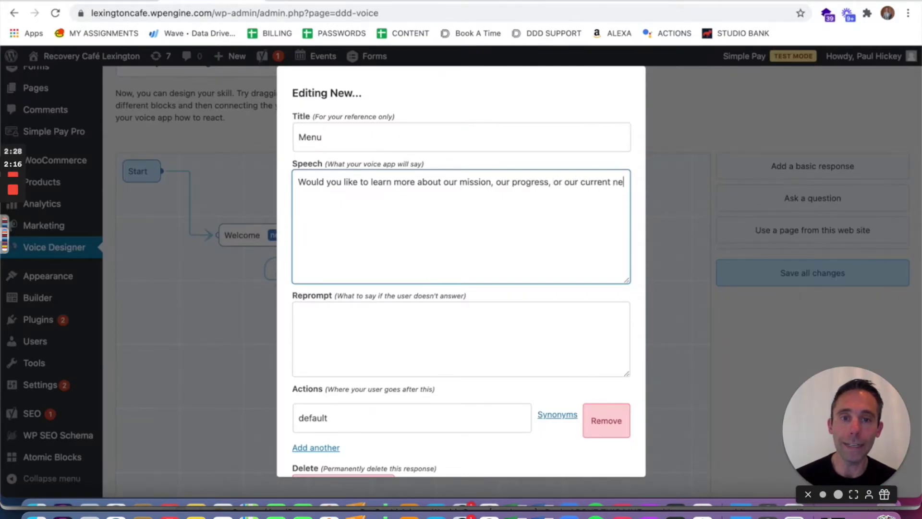
{"action": "type", "text": "eds? Say mission"}
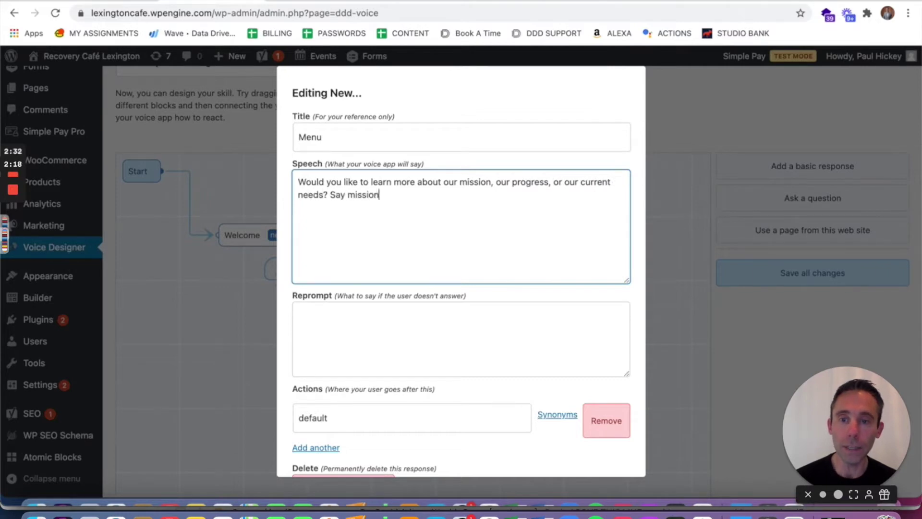
{"action": "type", "text": ", progress or current needs."}
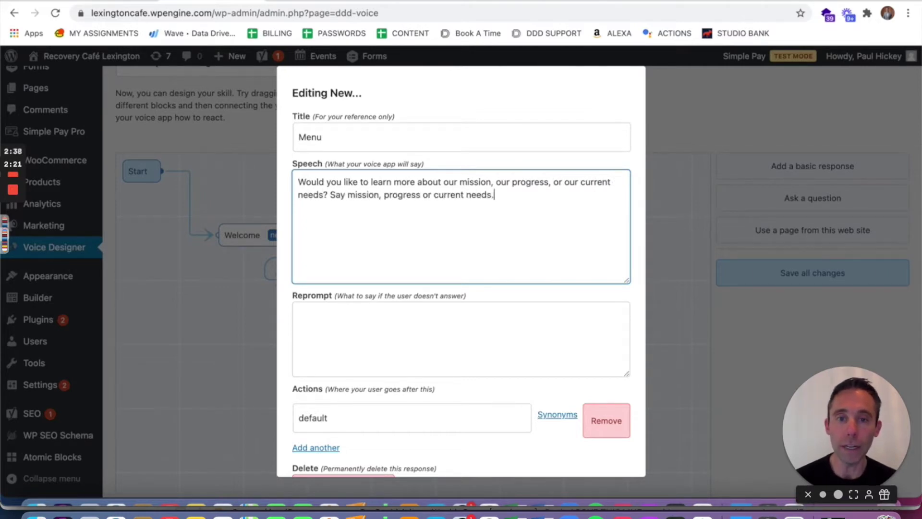
{"action": "scroll", "coordinate": [508, 229], "scroll_direction": "down", "scroll_amount": 2}
- Copy the 'Say mission, progress…' instruction sentence into the Reprompt box
{"action": "left_click", "coordinate": [426, 255]}
{"action": "left_click_drag", "start_coordinate": [498, 149], "coordinate": [323, 150]}
{"action": "key", "text": "ctrl+c"}
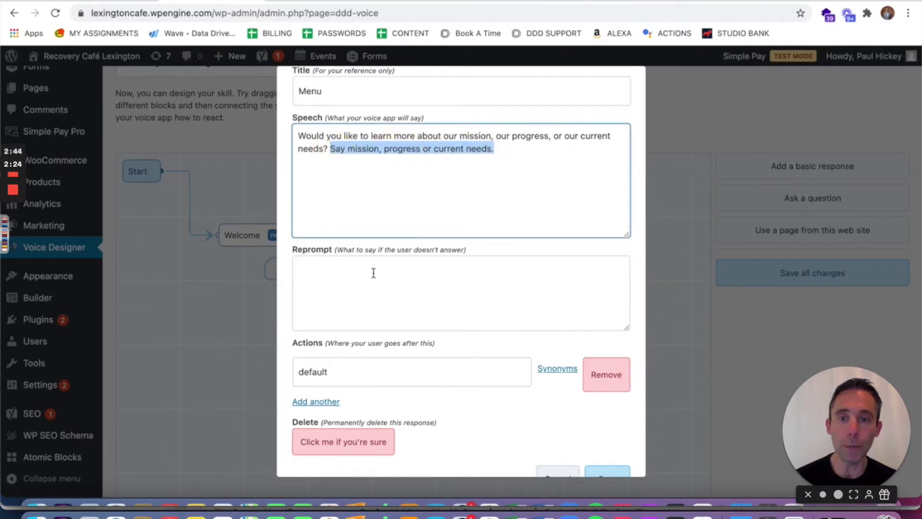
{"action": "left_click", "coordinate": [398, 273]}
{"action": "key", "text": "ctrl+v"}
{"action": "scroll", "coordinate": [426, 273], "scroll_direction": "down", "scroll_amount": 1}
{"action": "scroll", "coordinate": [428, 276], "scroll_direction": "up", "scroll_amount": 1}
- Rename the first action 'our mission' with the synonym 'mission'
{"action": "double_click", "coordinate": [401, 377]}
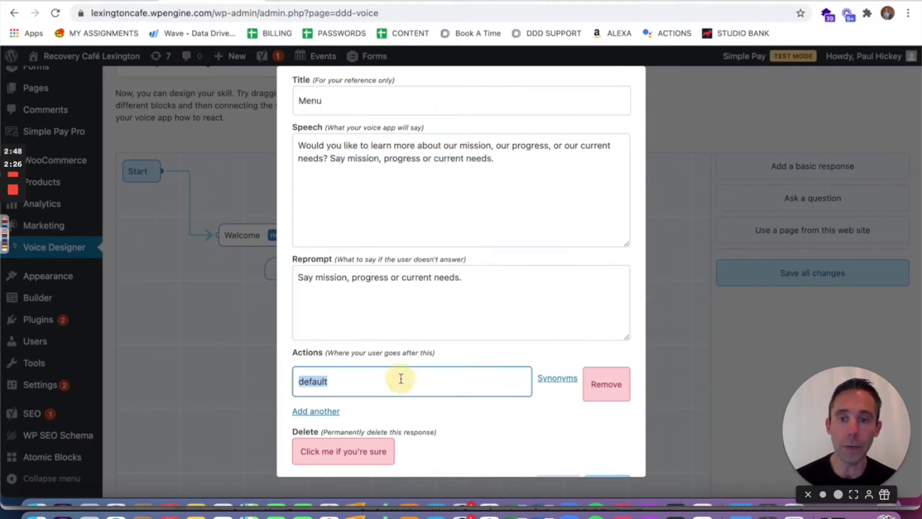
{"action": "type", "text": "our mission"}
{"action": "left_click", "coordinate": [557, 378]}
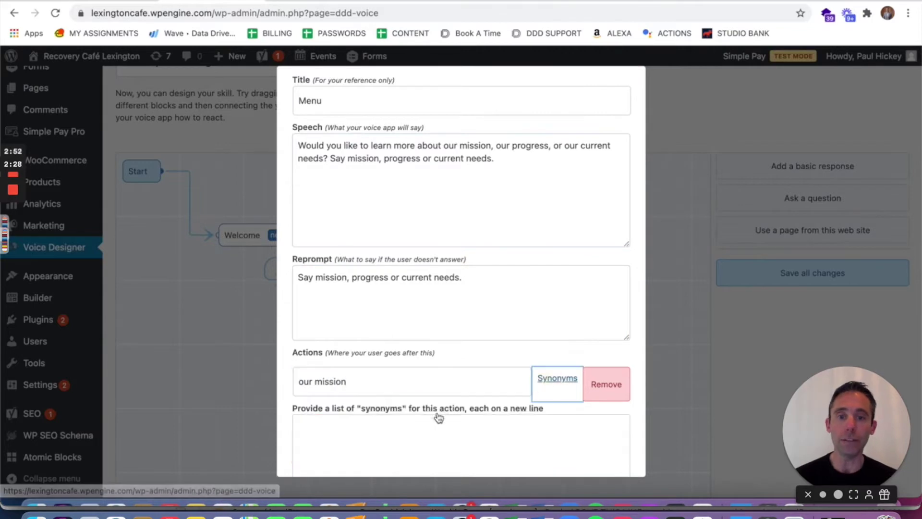
{"action": "left_click", "coordinate": [437, 418]}
{"action": "type", "text": "mission"}
{"action": "scroll", "coordinate": [335, 409], "scroll_direction": "down", "scroll_amount": 2}
- Add 'our progress' and 'our current needs' answers, with synonyms 'our needs', 'needs', 'current needs'
{"action": "left_click", "coordinate": [334, 403]}
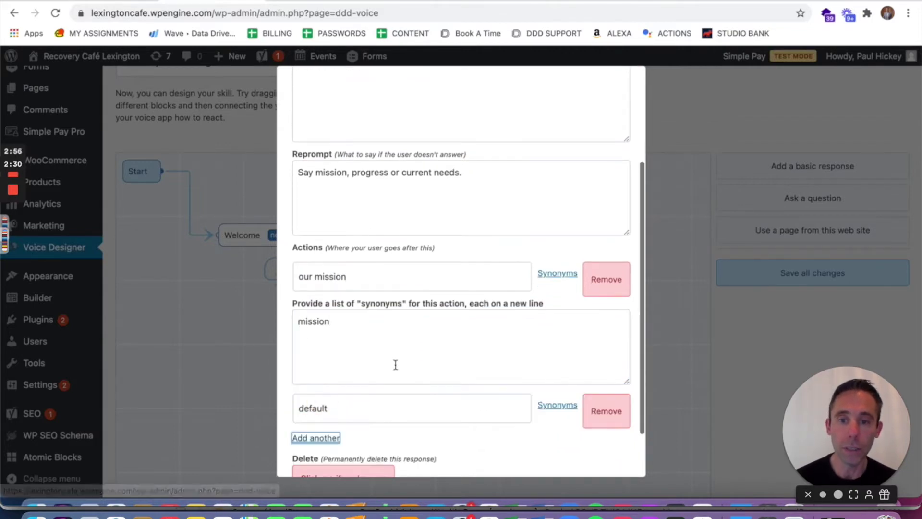
{"action": "double_click", "coordinate": [383, 406]}
{"action": "key", "text": "BackSpace"}
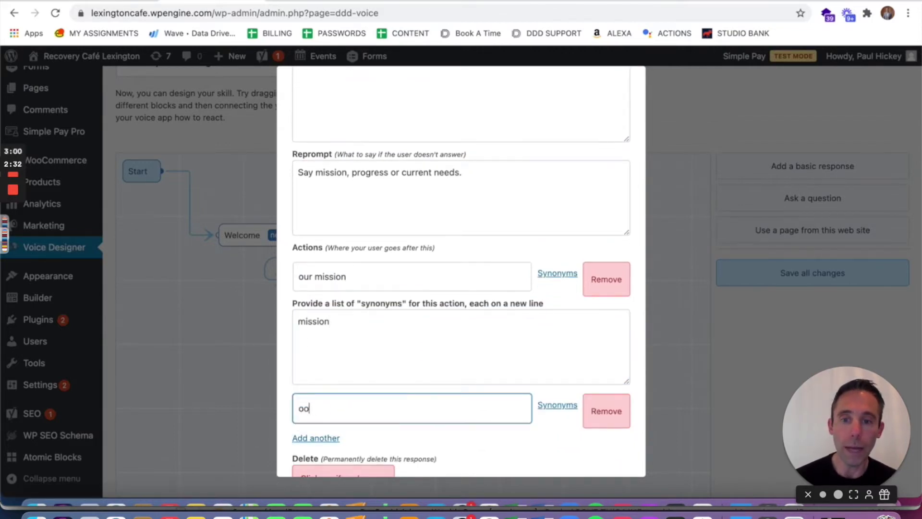
{"action": "left_click", "coordinate": [556, 405]}
{"action": "left_click", "coordinate": [389, 392]}
{"action": "type", "text": "progress"}
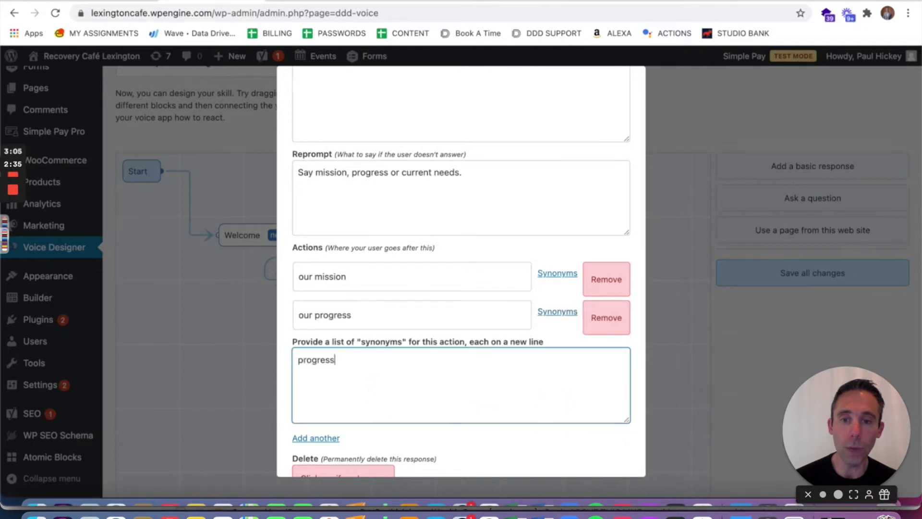
{"action": "scroll", "coordinate": [322, 414], "scroll_direction": "down", "scroll_amount": 1}
{"action": "left_click", "coordinate": [323, 413]}
{"action": "double_click", "coordinate": [312, 423]}
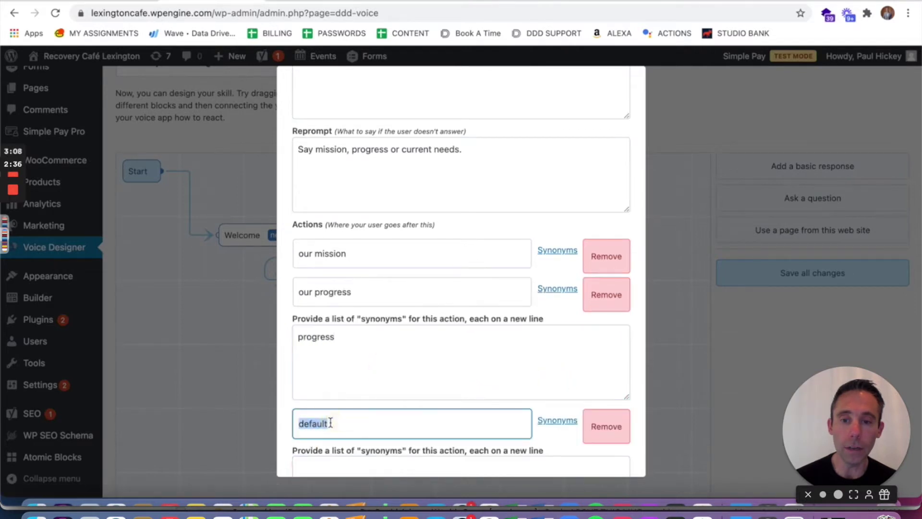
{"action": "type", "text": "our current nee"}
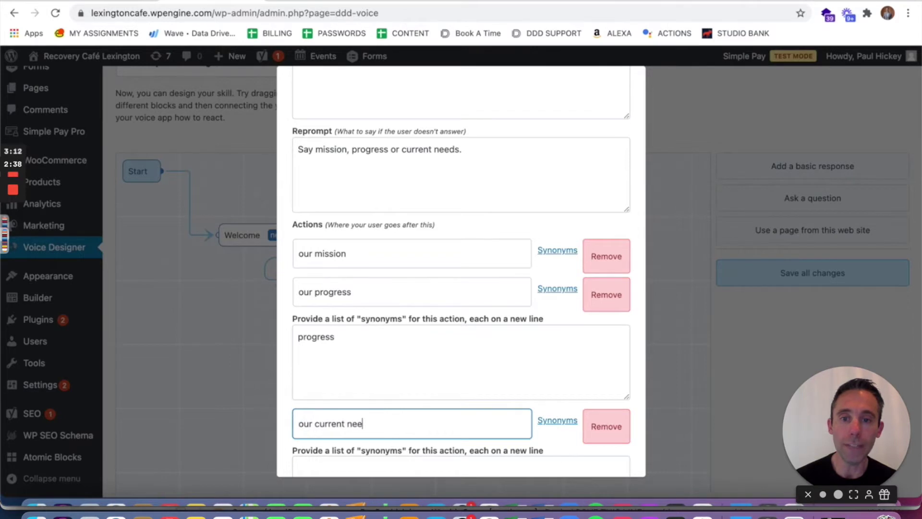
{"action": "type", "text": "ds"}
{"action": "scroll", "coordinate": [342, 424], "scroll_direction": "down", "scroll_amount": 2}
{"action": "left_click", "coordinate": [354, 411]}
{"action": "type", "text": "our needs"}
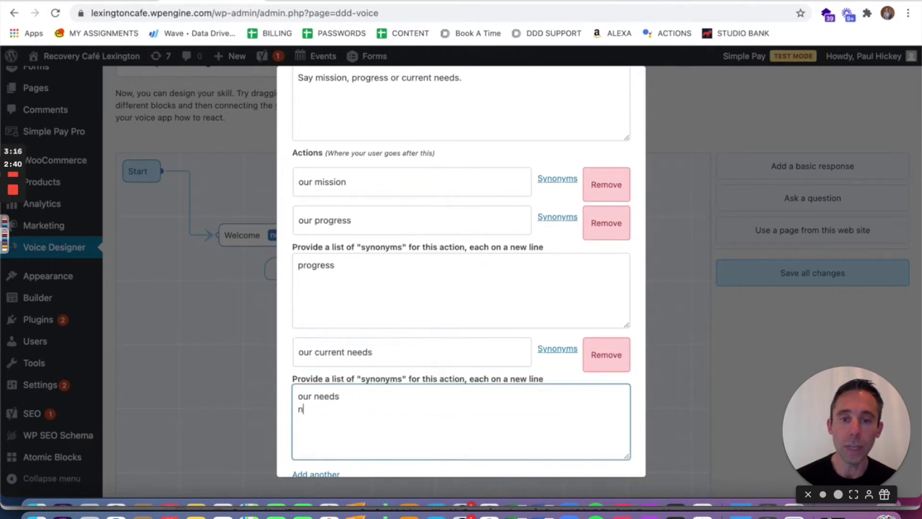
{"action": "type", "text": " needs current needs"}
{"action": "scroll", "coordinate": [360, 405], "scroll_direction": "down", "scroll_amount": 3}
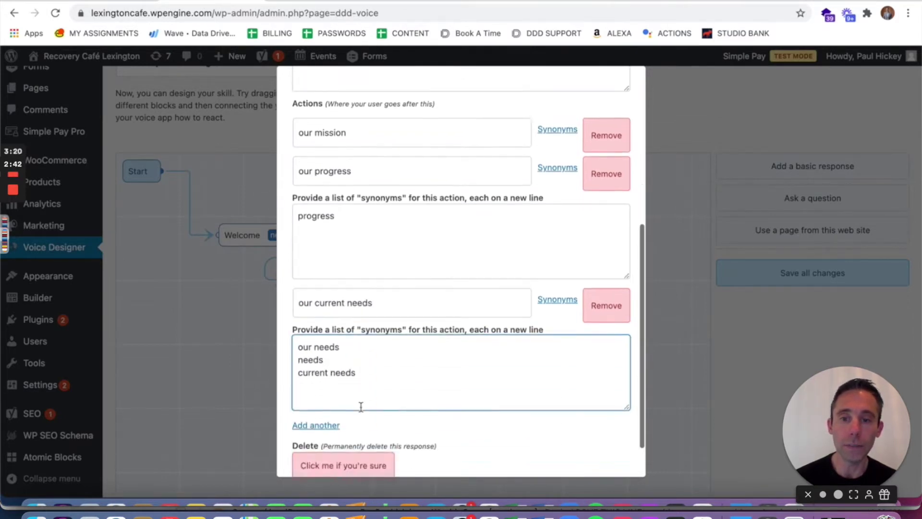
- Add Exit and Stop answers to the Menu
{"action": "left_click", "coordinate": [325, 379]}
{"action": "scroll", "coordinate": [354, 369], "scroll_direction": "down", "scroll_amount": 1}
{"action": "double_click", "coordinate": [335, 330]}
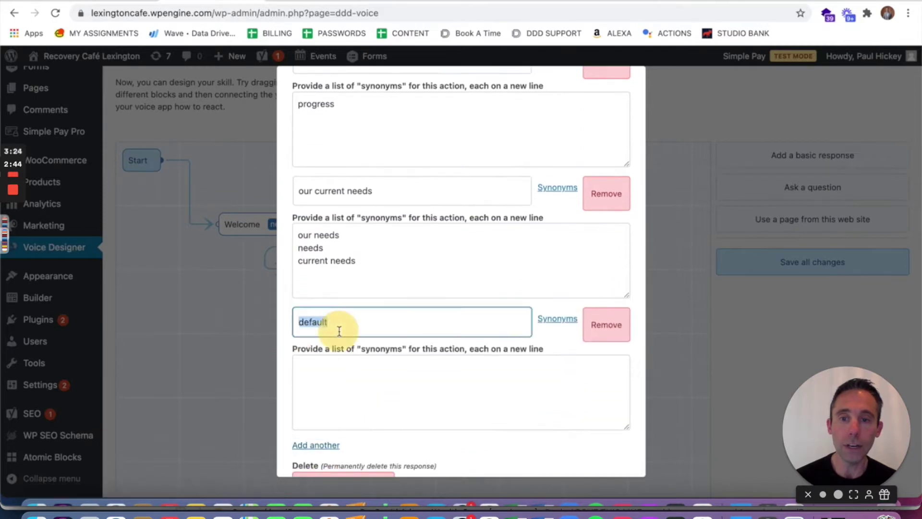
{"action": "type", "text": "Exit"}
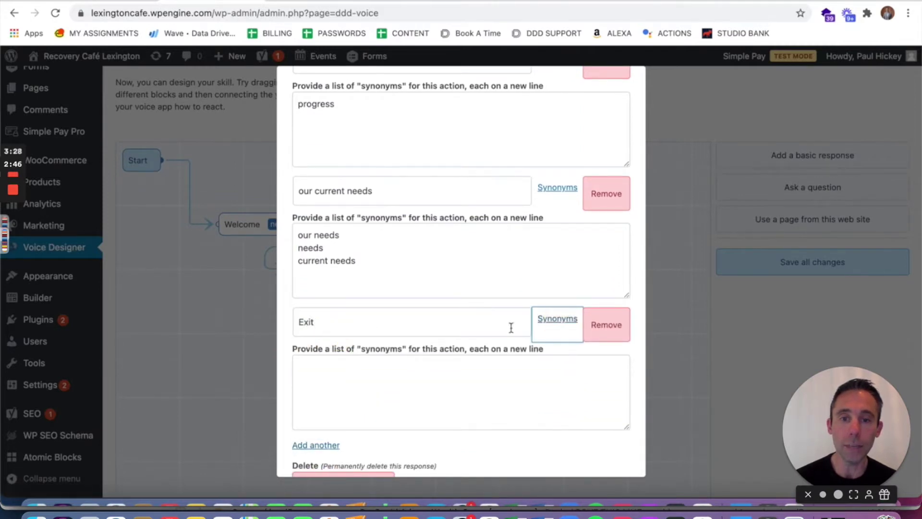
{"action": "scroll", "coordinate": [420, 369], "scroll_direction": "down", "scroll_amount": 2}
{"action": "left_click", "coordinate": [313, 413]}
{"action": "scroll", "coordinate": [365, 379], "scroll_direction": "down", "scroll_amount": 2}
{"action": "left_click", "coordinate": [358, 364]}
{"action": "double_click", "coordinate": [359, 364]}
{"action": "type", "text": "Stop"}
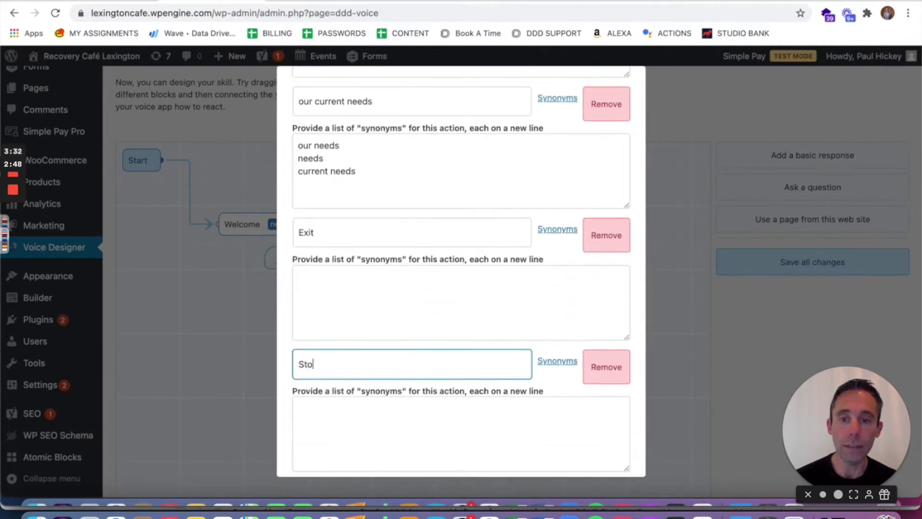
{"action": "scroll", "coordinate": [346, 363], "scroll_direction": "down", "scroll_amount": 3}
- Add Cancel and Help answers, save the Menu block, and nudge it left
{"action": "left_click", "coordinate": [323, 374]}
{"action": "double_click", "coordinate": [325, 378]}
{"action": "type", "text": "Cancel"}
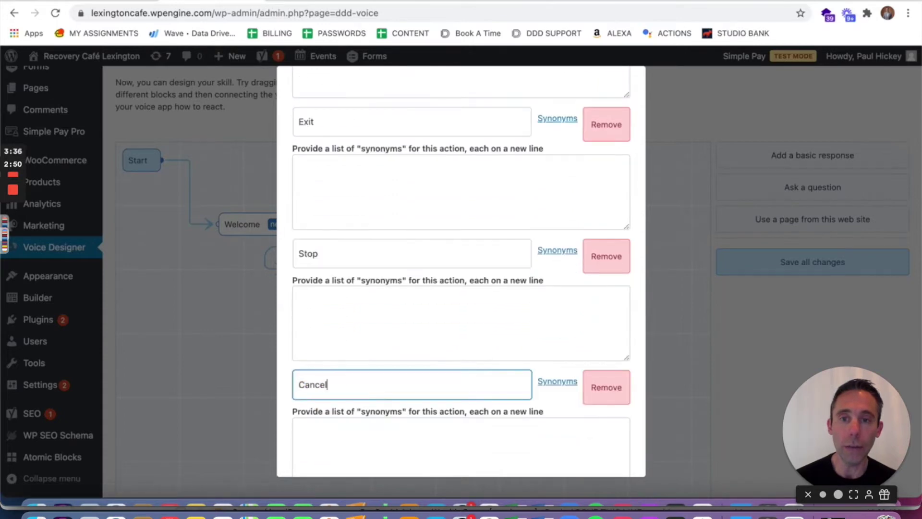
{"action": "scroll", "coordinate": [325, 379], "scroll_direction": "down", "scroll_amount": 3}
{"action": "left_click", "coordinate": [315, 375]}
{"action": "double_click", "coordinate": [326, 383]}
{"action": "type", "text": "Help"}
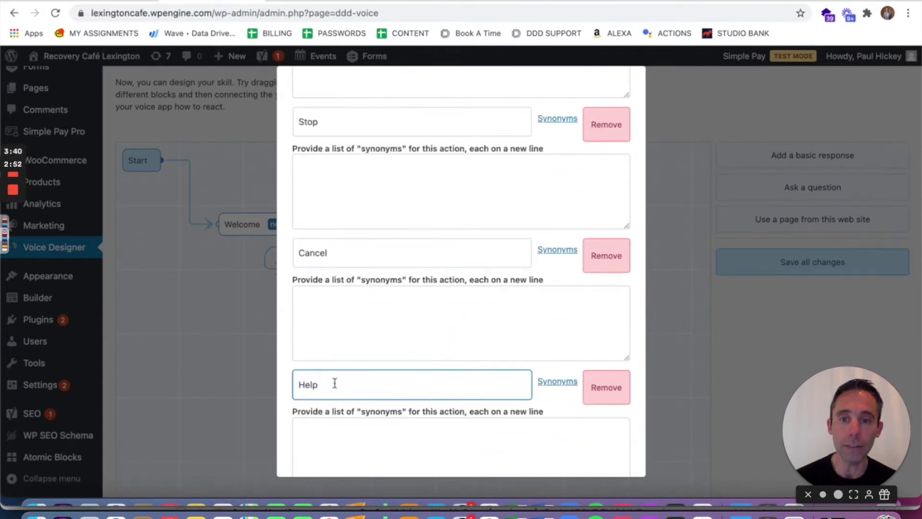
{"action": "scroll", "coordinate": [334, 383], "scroll_direction": "down", "scroll_amount": 5}
{"action": "left_click", "coordinate": [605, 455]}
{"action": "left_click_drag", "start_coordinate": [327, 304], "coordinate": [302, 304]}
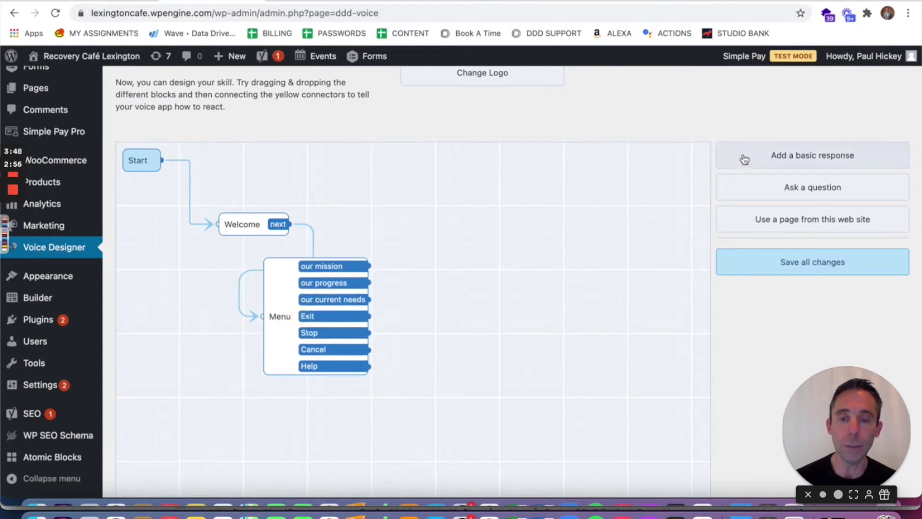
- Add a question block linked from Menu's our mission answer and title it 'Our Mission'
{"action": "left_click", "coordinate": [760, 186]}
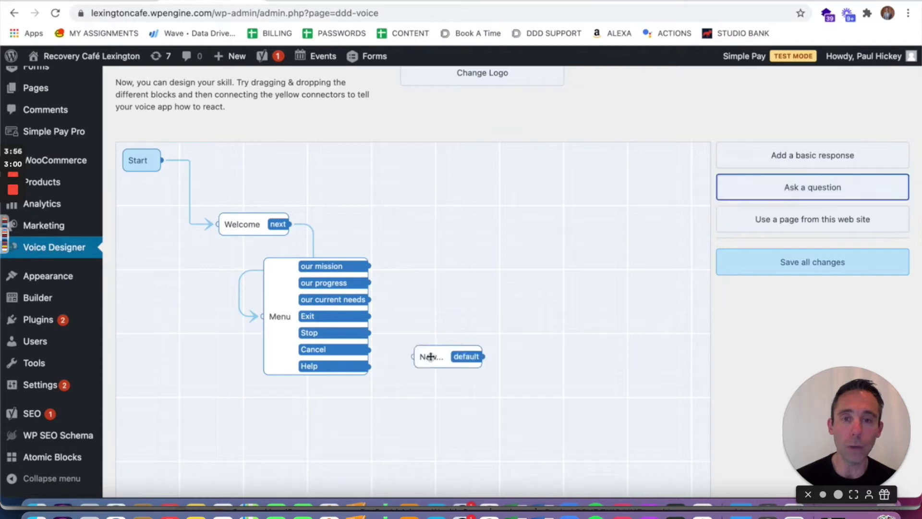
{"action": "left_click_drag", "start_coordinate": [430, 356], "coordinate": [434, 223]}
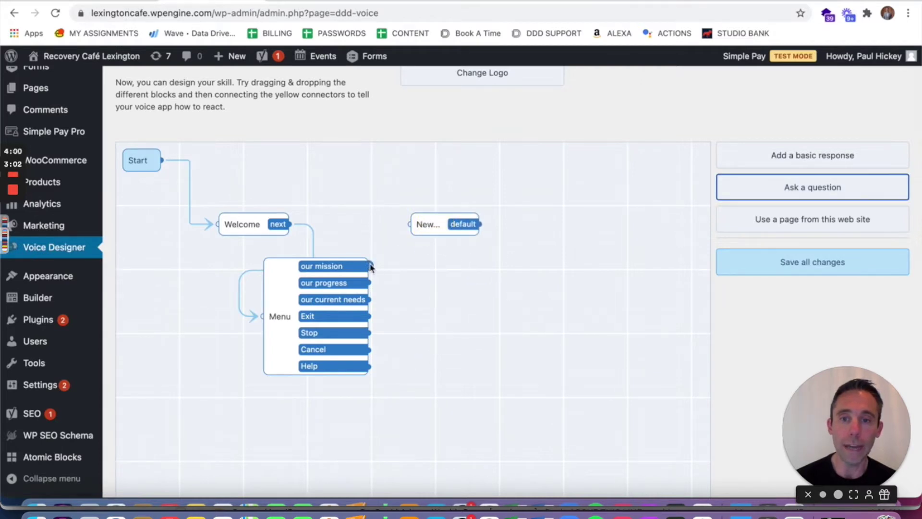
{"action": "left_click_drag", "start_coordinate": [370, 267], "coordinate": [397, 183]}
{"action": "double_click", "coordinate": [399, 185]}
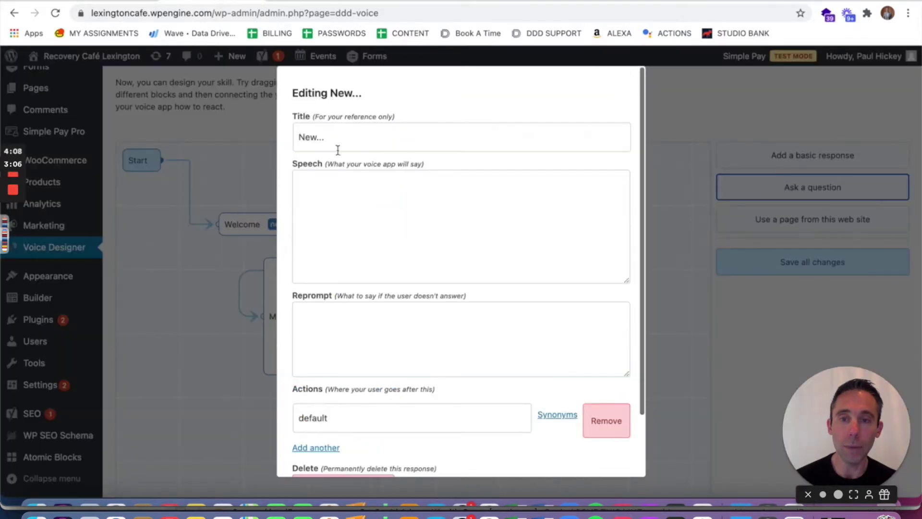
{"action": "triple_click", "coordinate": [342, 140]}
{"action": "type", "text": "Our Misison"}
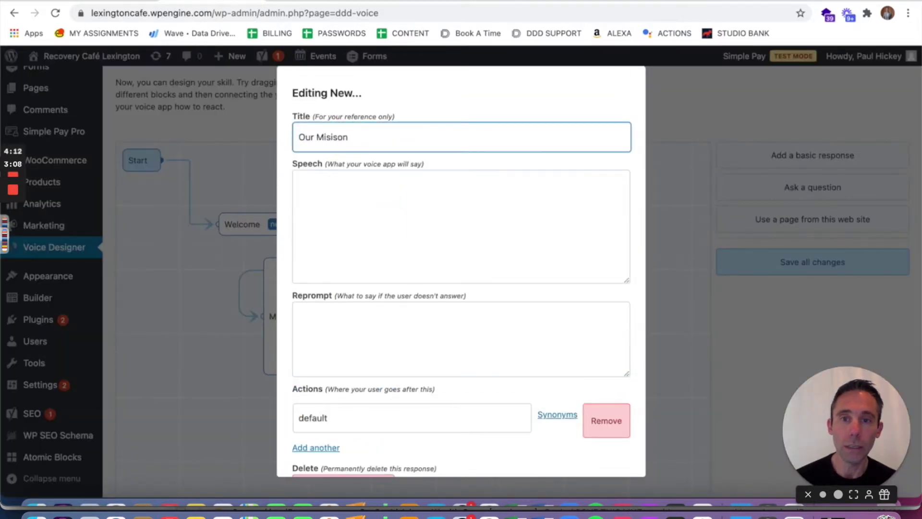
{"action": "type", "text": "ssion"}
{"action": "key", "text": "Tab"}
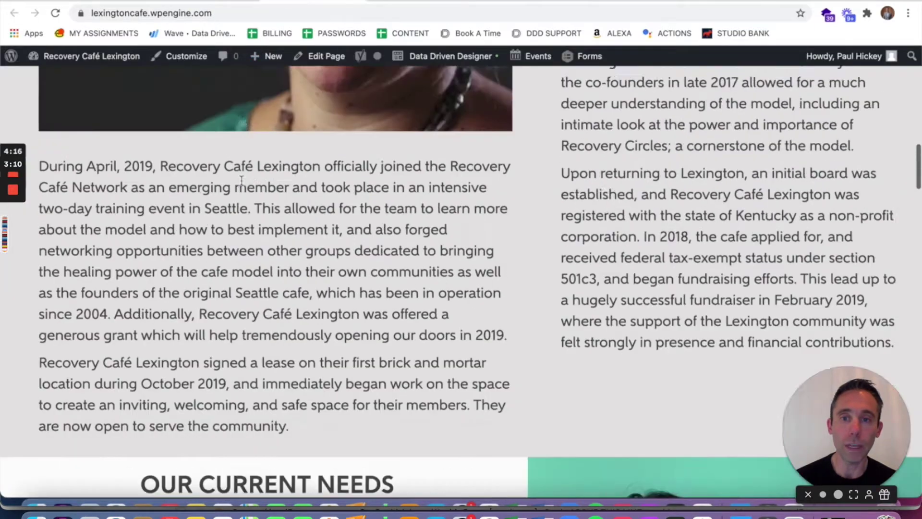
- Paste the site's mission paragraph into Speech and add a 'learn more' prompt
{"action": "scroll", "coordinate": [240, 186], "scroll_direction": "up", "scroll_amount": 8}
{"action": "scroll", "coordinate": [241, 185], "scroll_direction": "down", "scroll_amount": 1}
{"action": "left_click_drag", "start_coordinate": [268, 327], "coordinate": [39, 243]}
{"action": "right_click", "coordinate": [131, 257]}
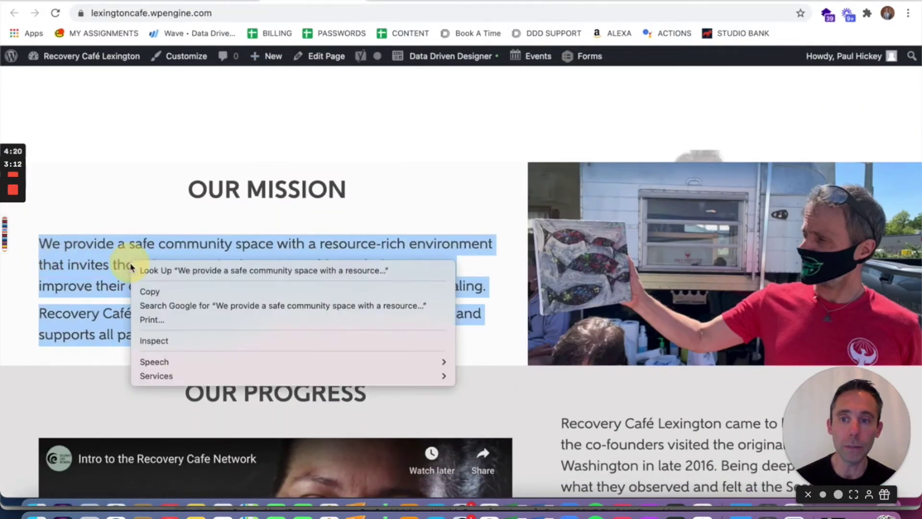
{"action": "left_click", "coordinate": [149, 290]}
{"action": "left_click", "coordinate": [218, 5]}
{"action": "key", "text": "super+v"}
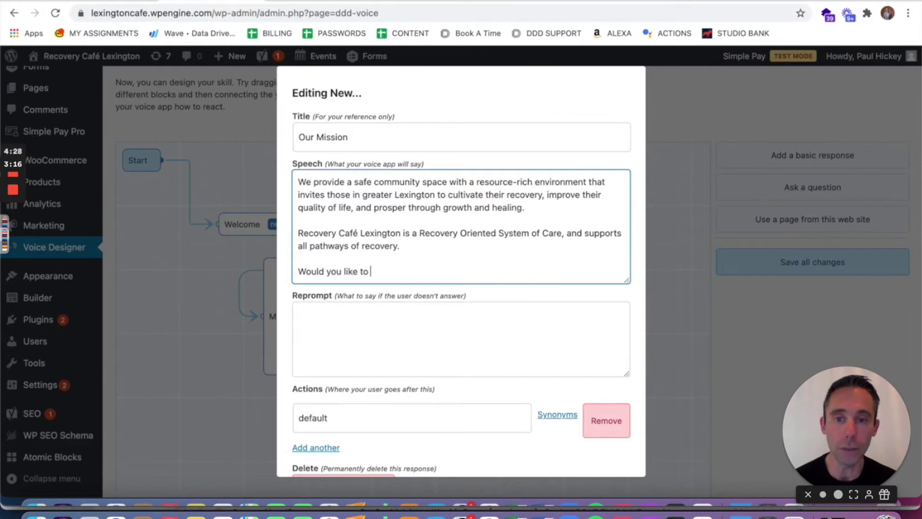
{"action": "type", "text": "learn more about Recovery Cafe Lexington? Say Yes or No."}
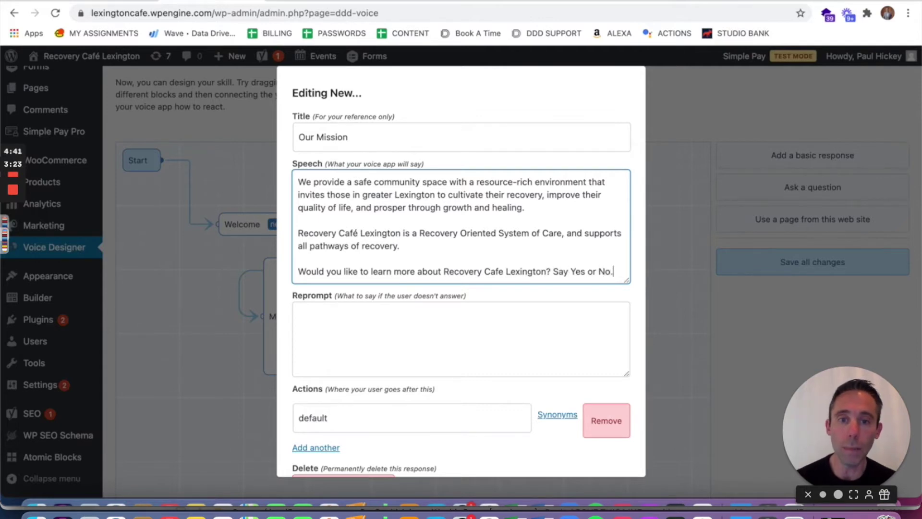
- Set reprompt 'Say Yes or No.', answers Yes and No, then save and reposition the block
{"action": "left_click", "coordinate": [461, 336]}
{"action": "type", "text": "Say Y"}
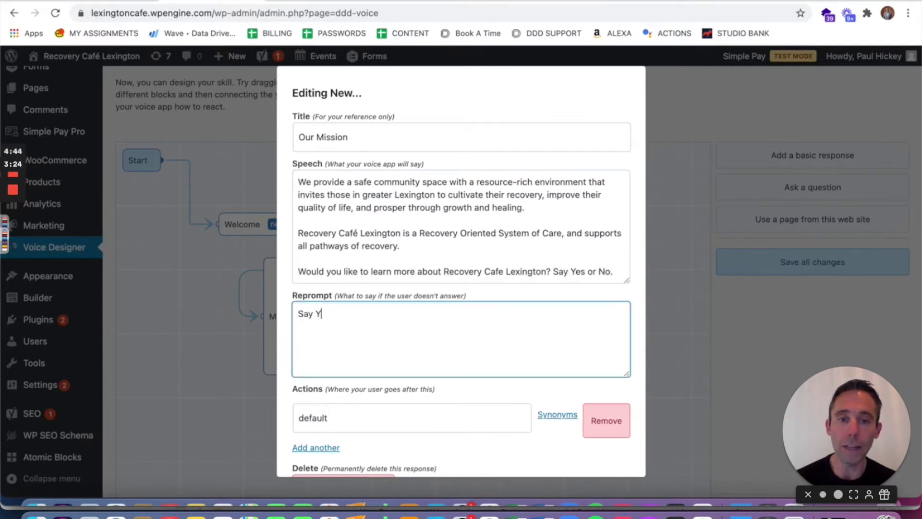
{"action": "type", "text": "es or No."}
{"action": "scroll", "coordinate": [376, 346], "scroll_direction": "down", "scroll_amount": 3}
{"action": "double_click", "coordinate": [376, 345]}
{"action": "type", "text": "Yes"}
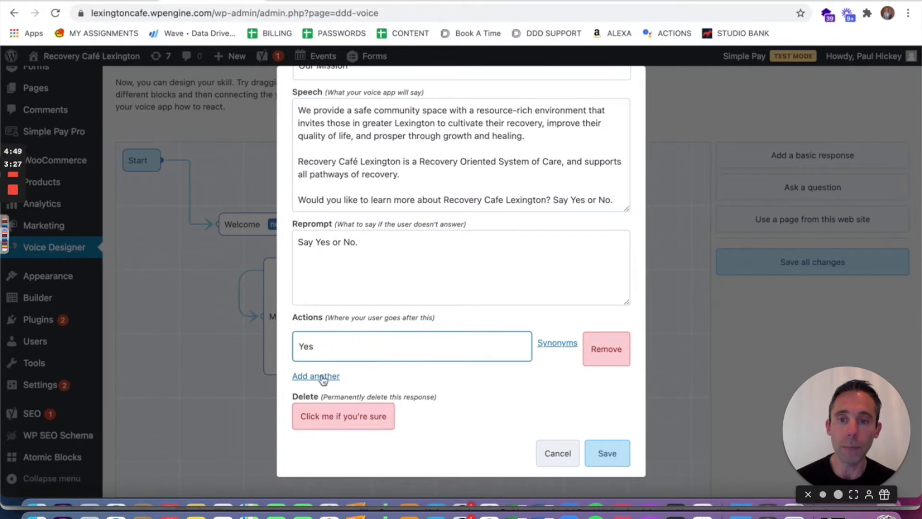
{"action": "left_click", "coordinate": [323, 376]}
{"action": "double_click", "coordinate": [319, 384]}
{"action": "type", "text": "No"}
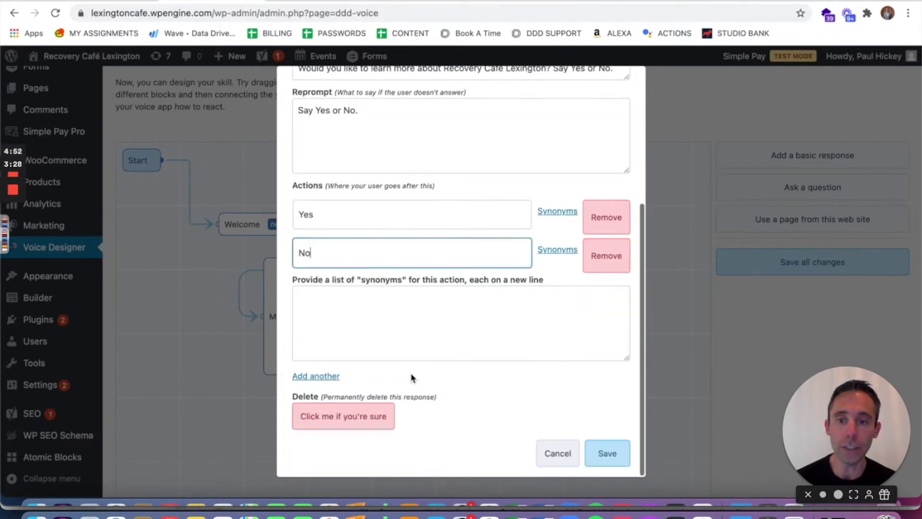
{"action": "left_click", "coordinate": [606, 453]}
{"action": "mouse_move", "coordinate": [399, 179]}
{"action": "left_mouse_down"}
{"action": "mouse_move", "coordinate": [521, 182]}
{"action": "mouse_move", "coordinate": [350, 251]}
{"action": "mouse_move", "coordinate": [258, 302]}
{"action": "left_mouse_up"}
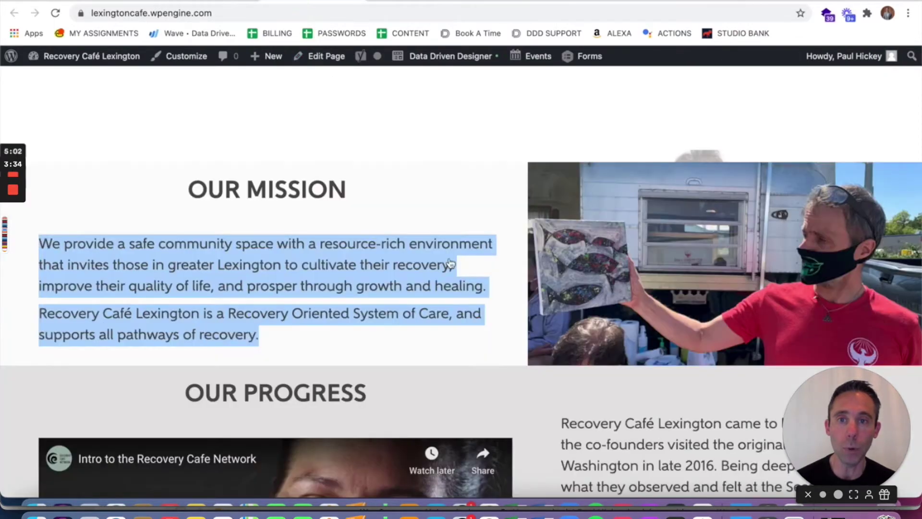
- Add a basic response block, position it, and title it 'Thank You'
{"action": "scroll", "coordinate": [449, 259], "scroll_direction": "down", "scroll_amount": 6}
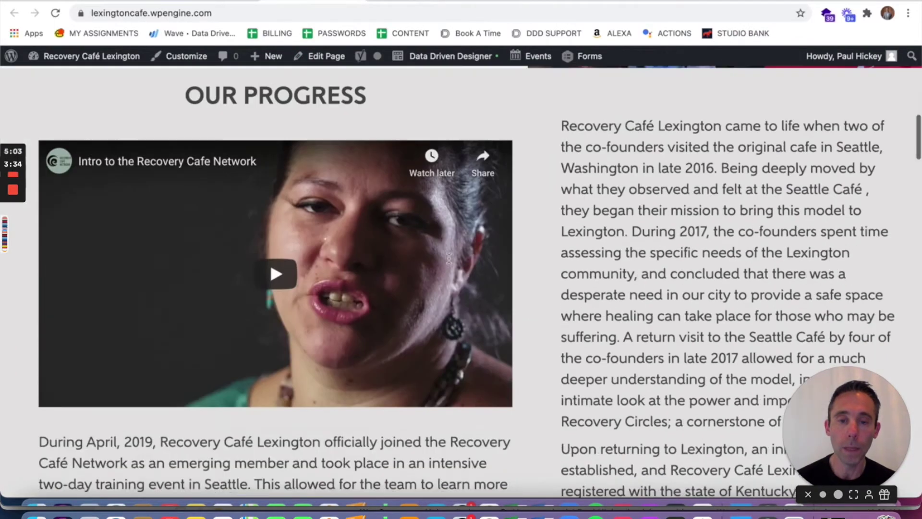
{"action": "scroll", "coordinate": [449, 259], "scroll_direction": "down", "scroll_amount": 12}
{"action": "scroll", "coordinate": [450, 261], "scroll_direction": "up", "scroll_amount": 4}
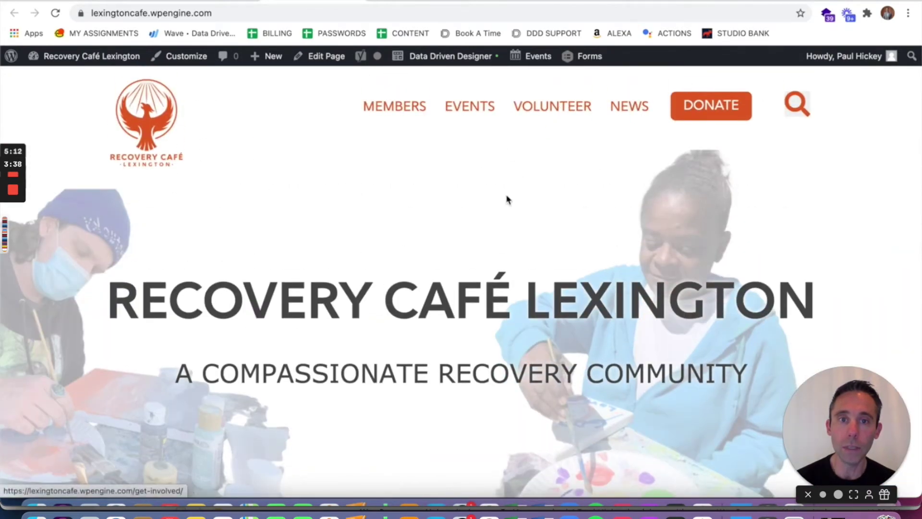
{"action": "scroll", "coordinate": [507, 199], "scroll_direction": "down", "scroll_amount": 10}
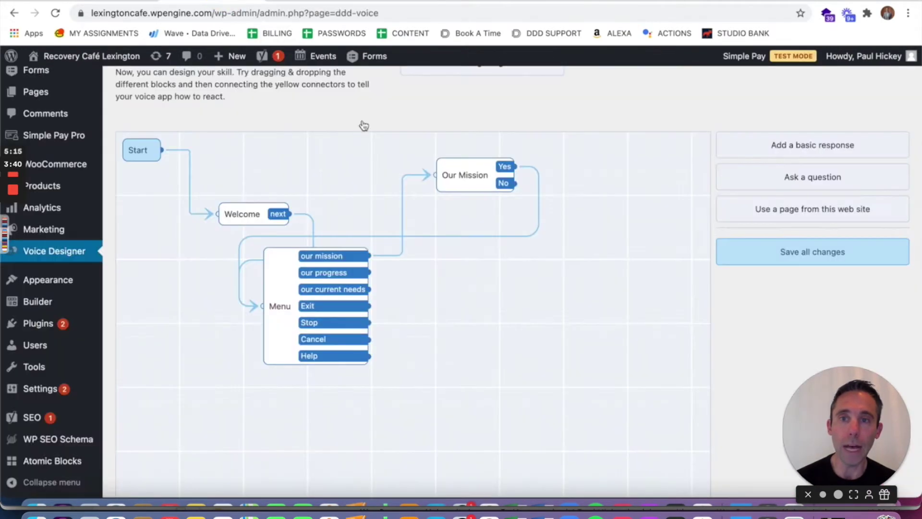
{"action": "left_click", "coordinate": [778, 146]}
{"action": "left_click_drag", "start_coordinate": [456, 338], "coordinate": [624, 242]}
{"action": "left_click", "coordinate": [624, 244]}
{"action": "triple_click", "coordinate": [356, 135]}
{"action": "type", "text": "Thank "}
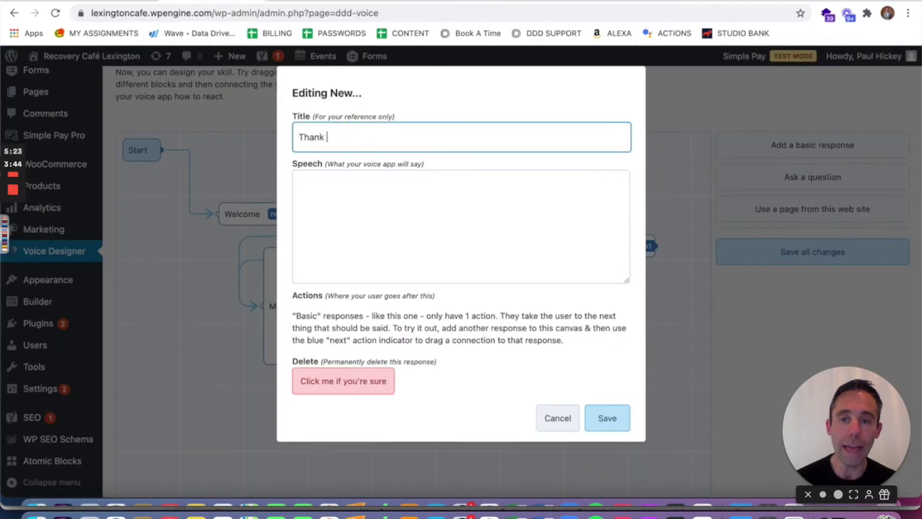
{"action": "type", "text": "You"}
- Write a speech thanking visitors to Recovery Cafe Lexington and pointing to the website for support info, then save
{"action": "left_click", "coordinate": [298, 182]}
{"action": "type", "text": "Thank you for visiting Recover"}
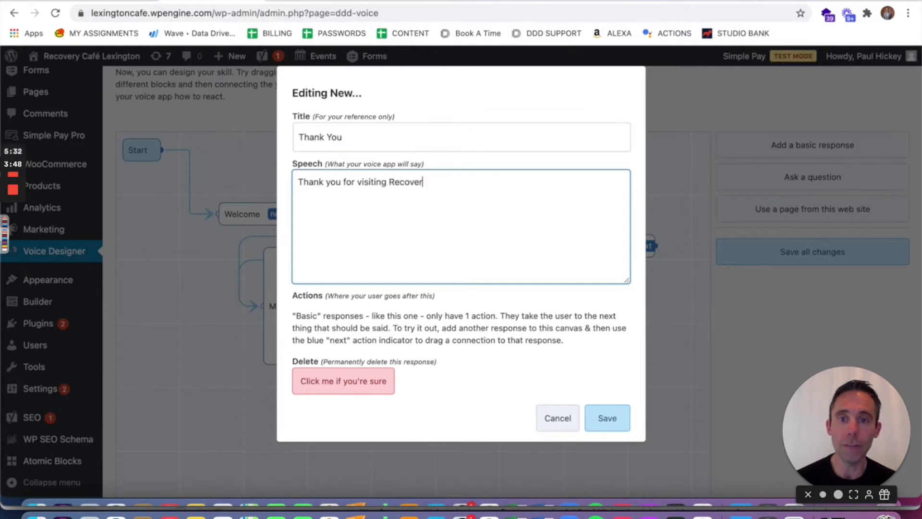
{"action": "type", "text": "y Cafe Lexington."}
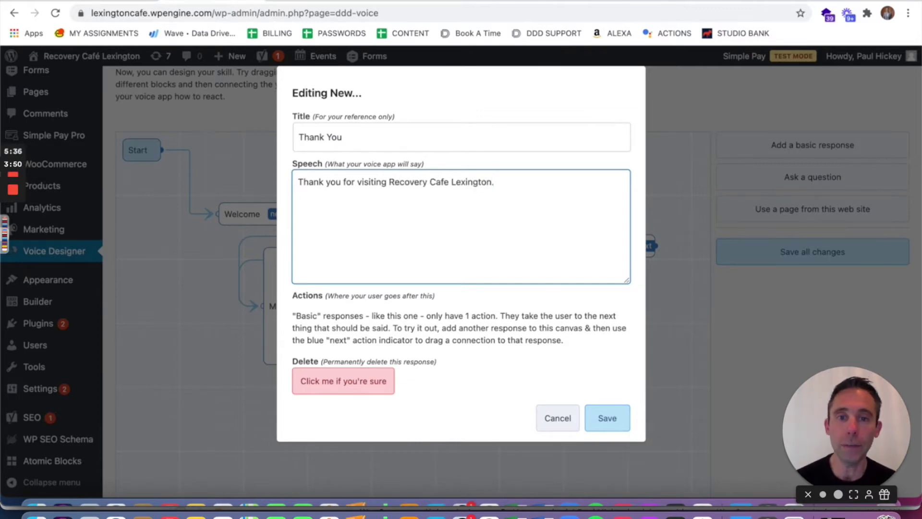
{"action": "type", "text": " More information about how to h"}
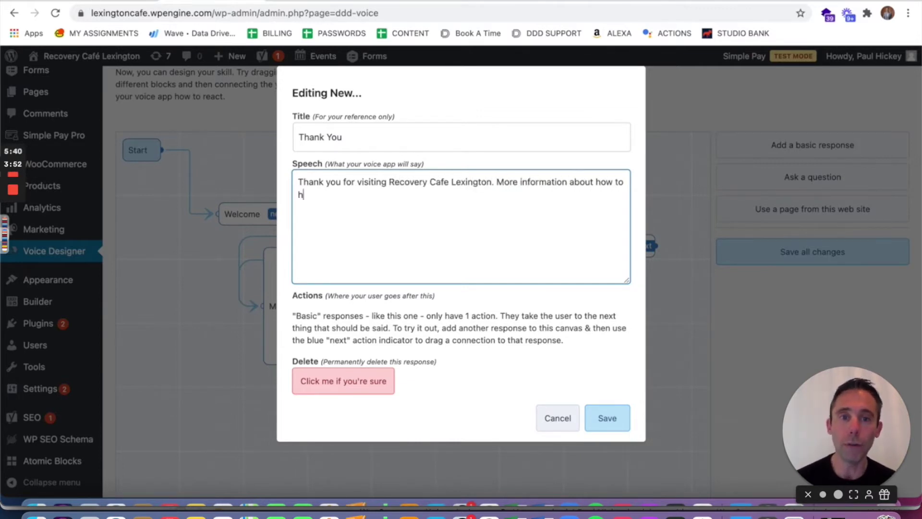
{"action": "key", "text": "BackSpace"}
{"action": "type", "text": "support us can be found on "}
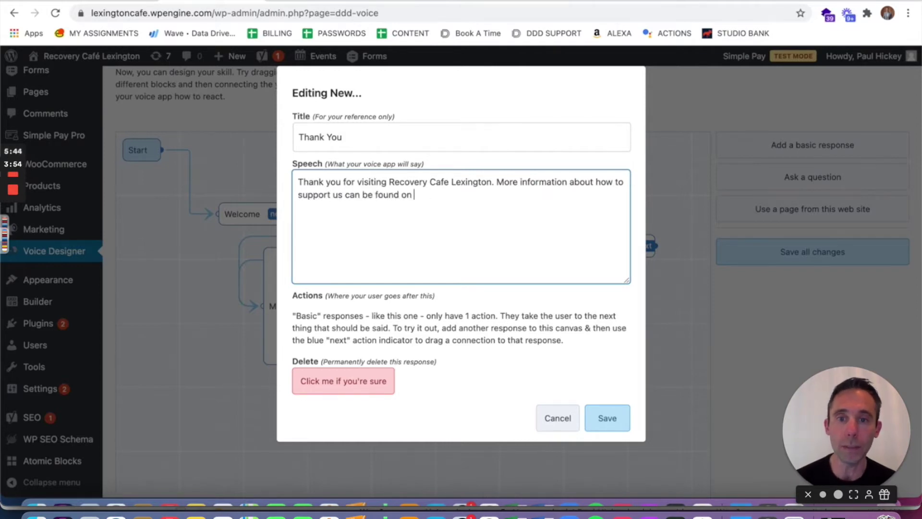
{"action": "type", "text": "our website at www. recovery cafe lexington .org"}
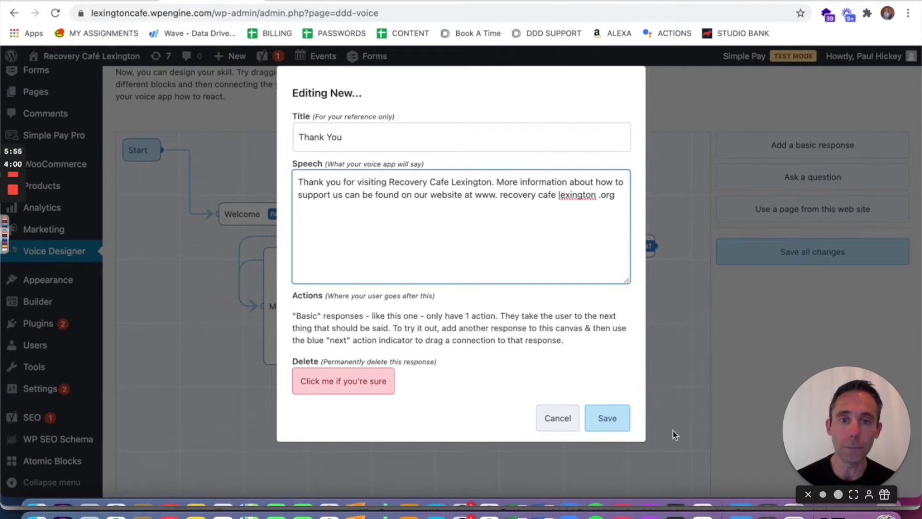
{"action": "left_click", "coordinate": [607, 417]}
- Route Our Mission's No answer to Thank You and add a new question titled 'Our Progress'
{"action": "left_click_drag", "start_coordinate": [515, 188], "coordinate": [642, 301]}
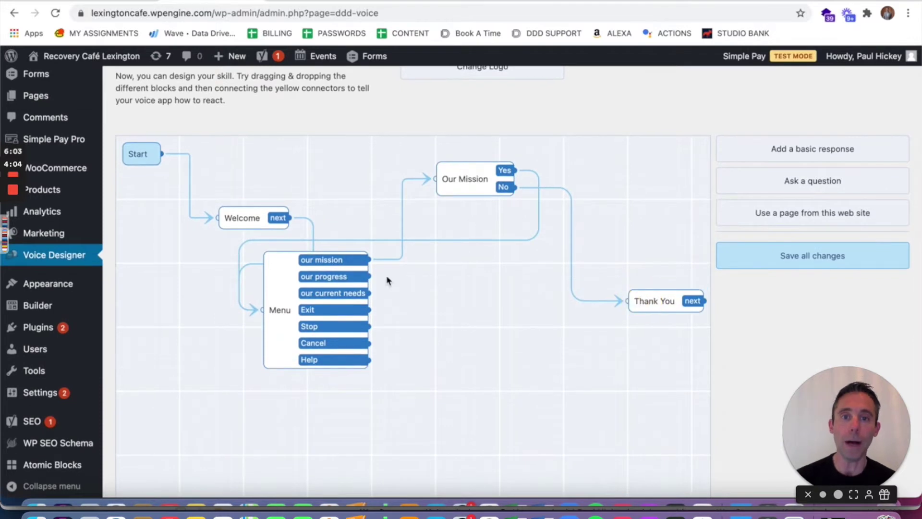
{"action": "left_click", "coordinate": [775, 182]}
{"action": "left_click_drag", "start_coordinate": [465, 350], "coordinate": [484, 261]}
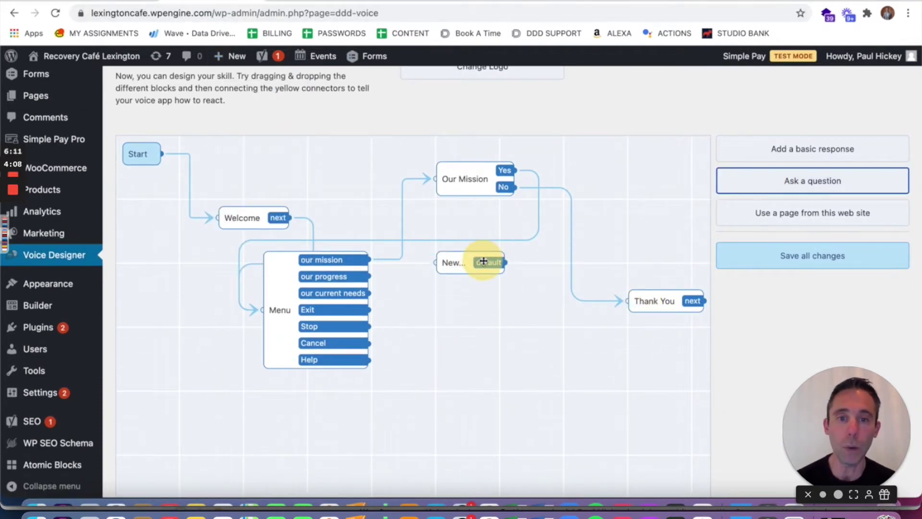
{"action": "left_click", "coordinate": [473, 261]}
{"action": "triple_click", "coordinate": [358, 144]}
{"action": "type", "text": "Our "}
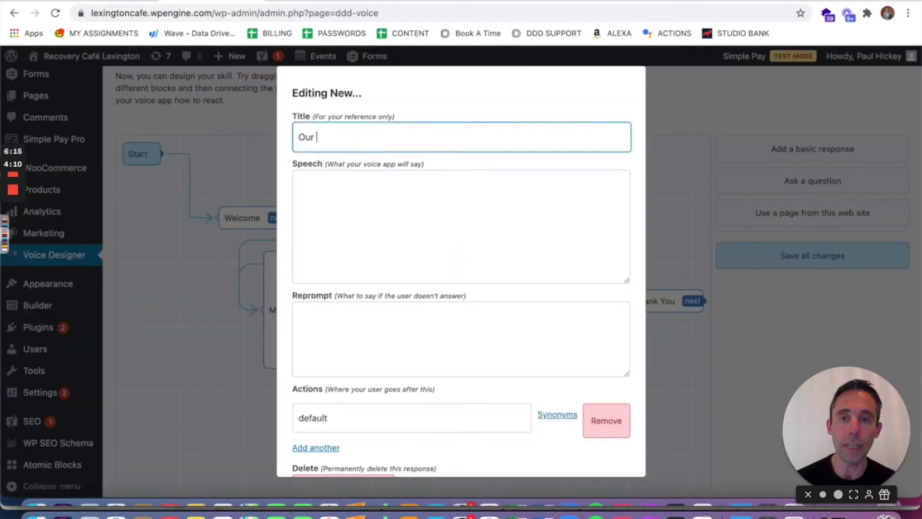
{"action": "type", "text": "Progress"}
{"action": "key", "text": "Tab"}
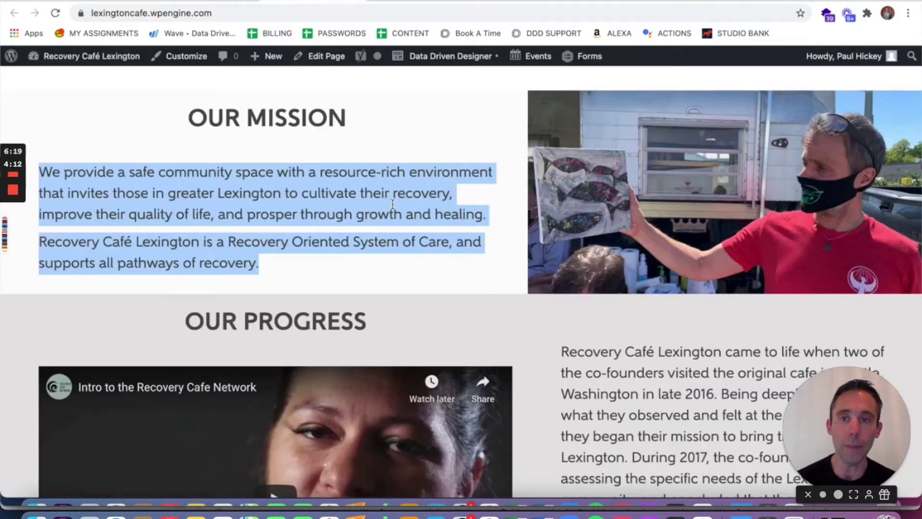
- Fill the speech with the website's progress text plus 'Would you like to learn more about Recovery Cafe Lexington? Say Yes or No.'
{"action": "scroll", "coordinate": [626, 236], "scroll_direction": "down", "scroll_amount": 8}
{"action": "scroll", "coordinate": [625, 234], "scroll_direction": "down", "scroll_amount": 5}
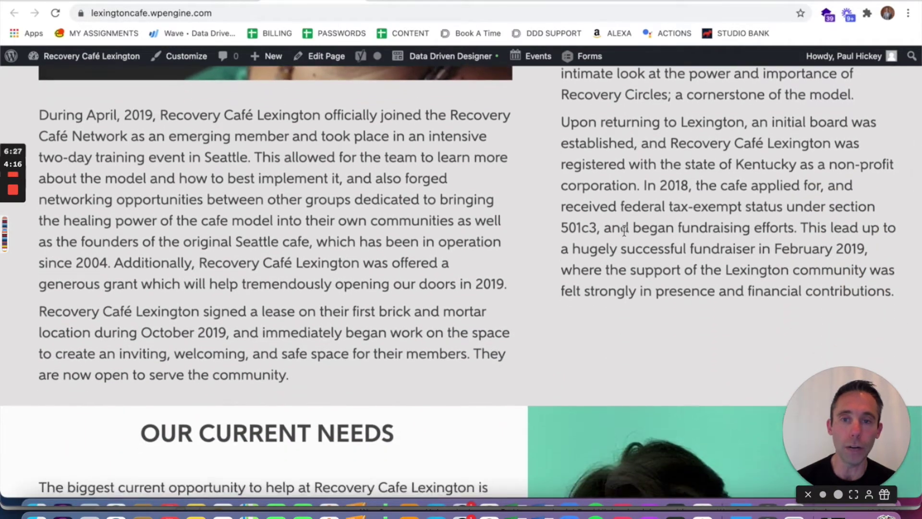
{"action": "scroll", "coordinate": [624, 233], "scroll_direction": "up", "scroll_amount": 3}
{"action": "scroll", "coordinate": [624, 230], "scroll_direction": "down", "scroll_amount": 6}
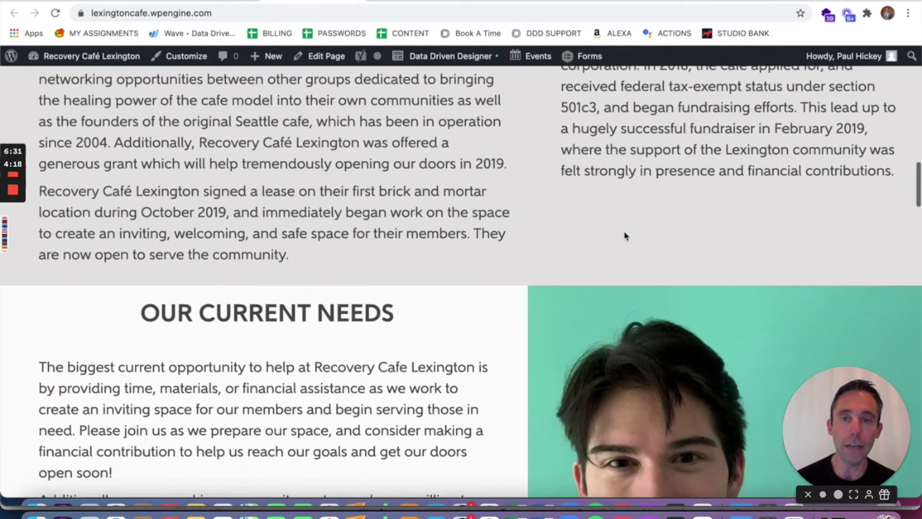
{"action": "scroll", "coordinate": [623, 231], "scroll_direction": "up", "scroll_amount": 10}
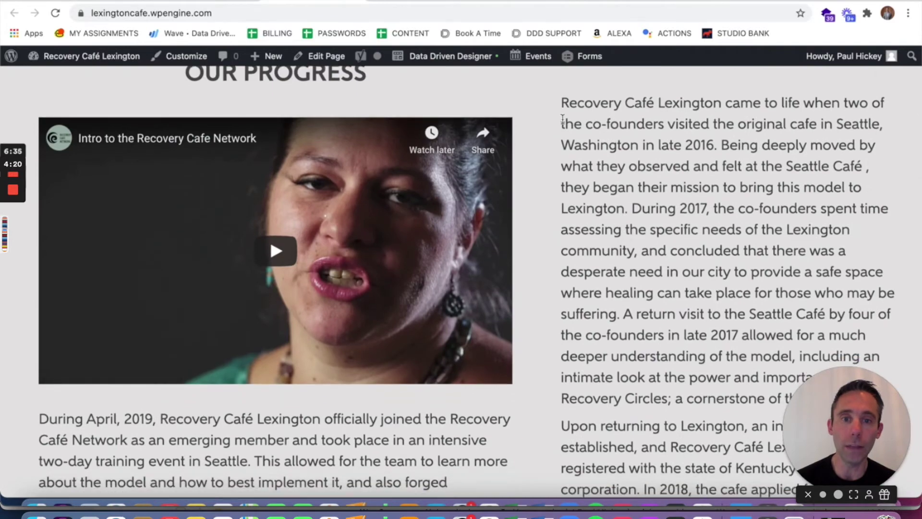
{"action": "mouse_move", "coordinate": [562, 103]}
{"action": "left_mouse_down"}
{"action": "mouse_move", "coordinate": [651, 144]}
{"action": "mouse_move", "coordinate": [711, 235]}
{"action": "mouse_move", "coordinate": [754, 331]}
{"action": "mouse_move", "coordinate": [756, 298]}
{"action": "mouse_move", "coordinate": [787, 401]}
{"action": "mouse_move", "coordinate": [797, 492]}
{"action": "left_mouse_up"}
{"action": "right_click", "coordinate": [712, 300]}
{"action": "left_click", "coordinate": [623, 328]}
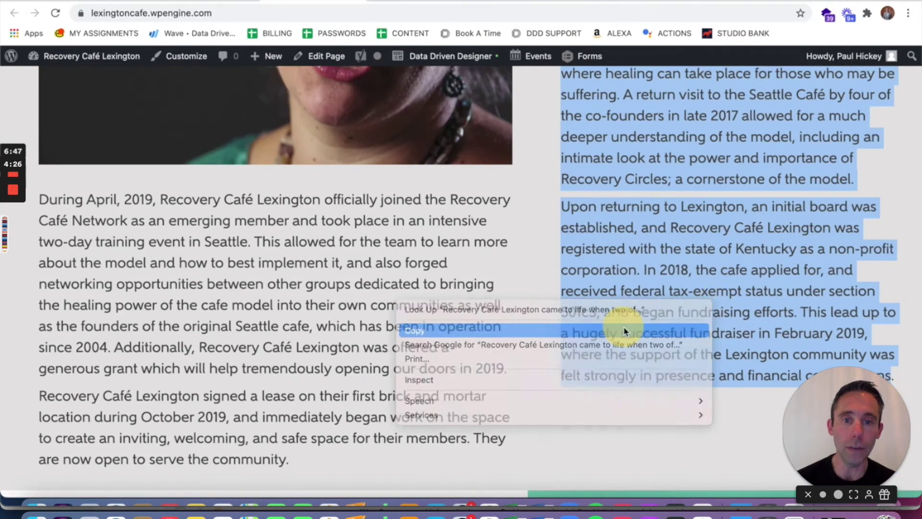
{"action": "left_click", "coordinate": [241, 6]}
{"action": "scroll", "coordinate": [415, 217], "scroll_direction": "down", "scroll_amount": 1}
{"action": "key", "text": "Return"}
{"action": "key", "text": "Return"}
{"action": "type", "text": "W"}
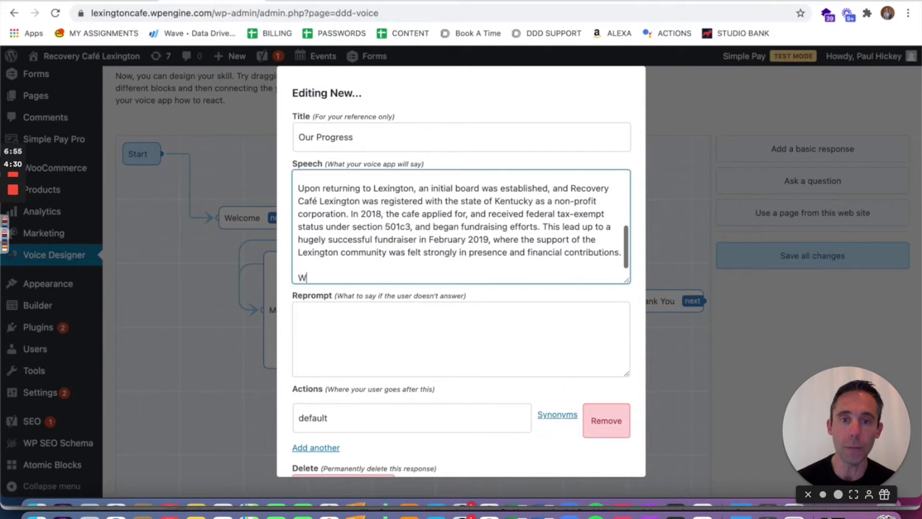
{"action": "type", "text": "ould you like to learn more about "}
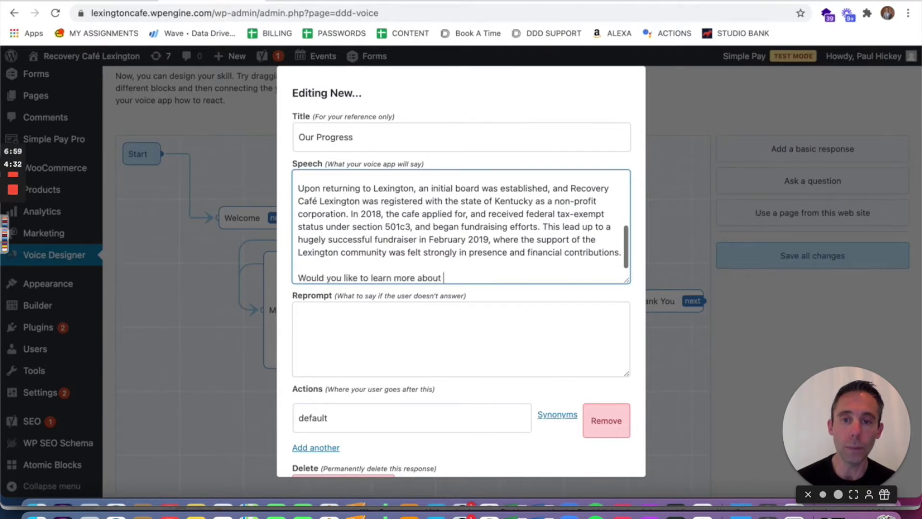
{"action": "type", "text": "Recovery Cafe Lexington?"}
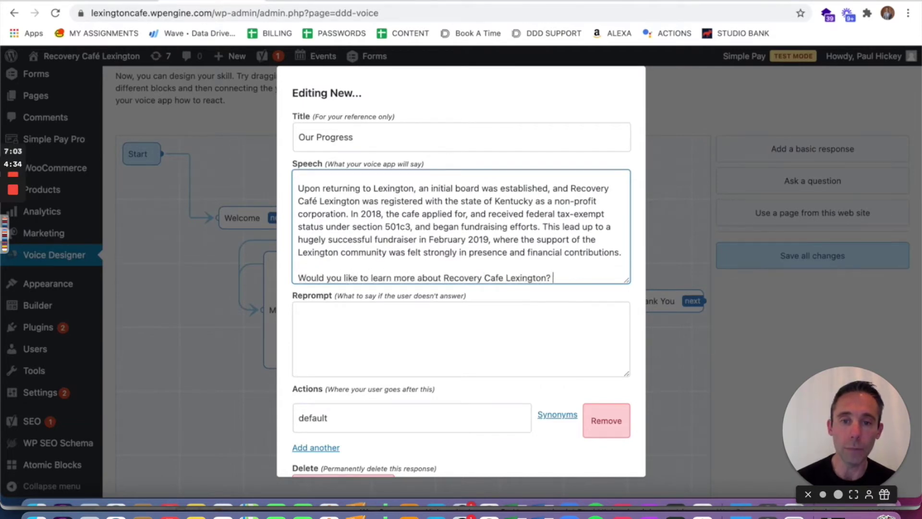
{"action": "type", "text": " Say Yes or No."}
- Add a reprompt and Yes/No answers, save, and link Menu's our progress choice to it
{"action": "left_click", "coordinate": [298, 314]}
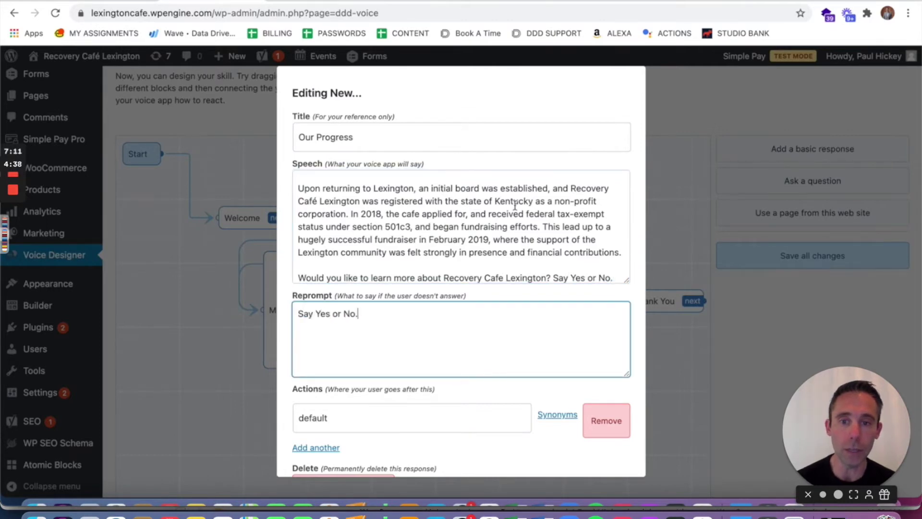
{"action": "scroll", "coordinate": [515, 206], "scroll_direction": "down", "scroll_amount": 3}
{"action": "triple_click", "coordinate": [396, 348]}
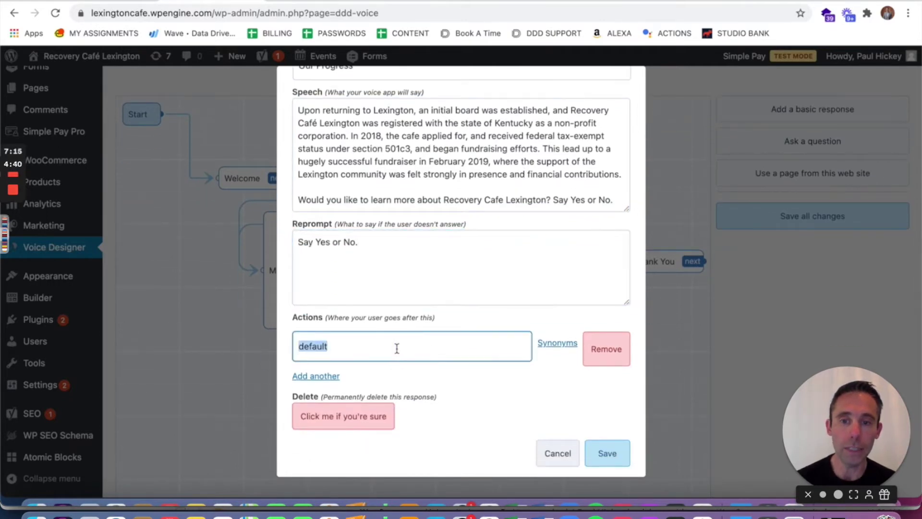
{"action": "key", "text": "BackSpace"}
{"action": "left_click", "coordinate": [330, 376]}
{"action": "triple_click", "coordinate": [331, 383]}
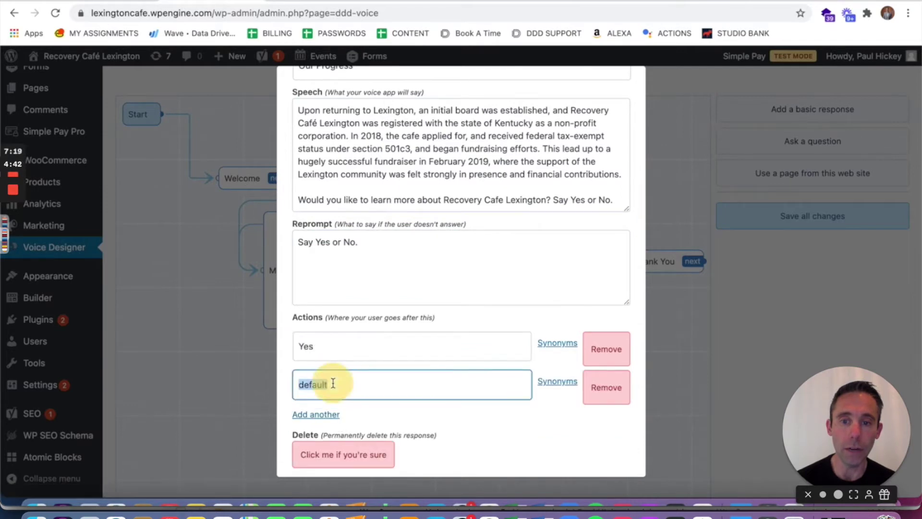
{"action": "type", "text": "No"}
{"action": "scroll", "coordinate": [545, 448], "scroll_direction": "down", "scroll_amount": 2}
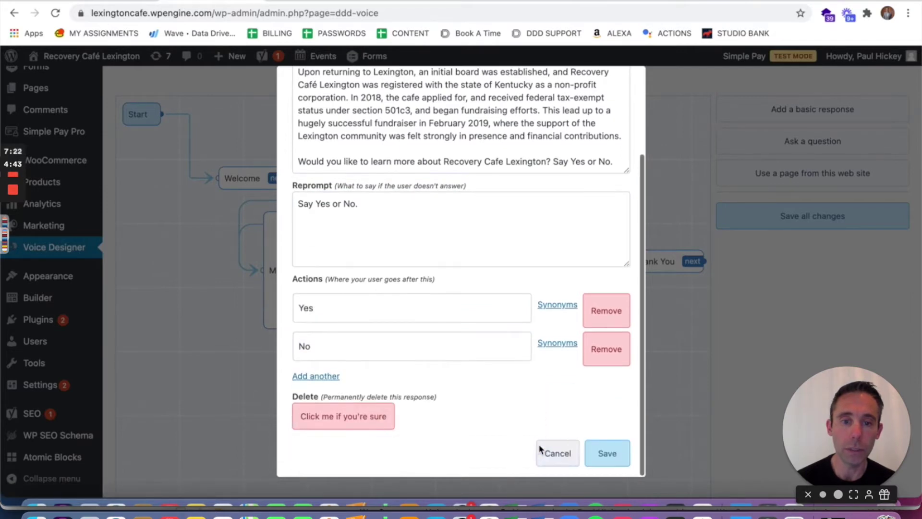
{"action": "left_click", "coordinate": [599, 452]}
{"action": "left_click_drag", "start_coordinate": [379, 237], "coordinate": [453, 222]}
- Link Our Progress's Yes to Menu and No to Thank You, then add a question titled 'Our Current Needs'
{"action": "mouse_move", "coordinate": [514, 214]}
{"action": "left_mouse_down"}
{"action": "mouse_move", "coordinate": [339, 305]}
{"action": "mouse_move", "coordinate": [263, 267]}
{"action": "left_mouse_up"}
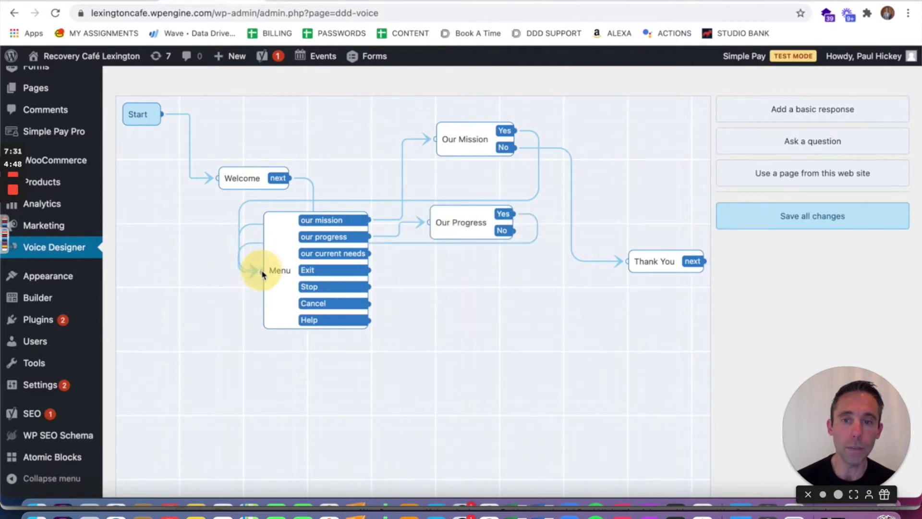
{"action": "left_click_drag", "start_coordinate": [516, 231], "coordinate": [625, 262]}
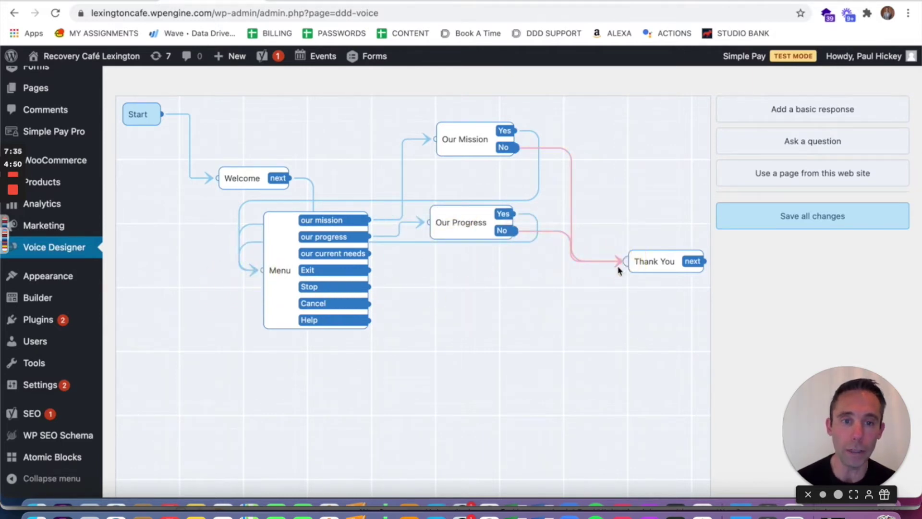
{"action": "left_click", "coordinate": [763, 142]}
{"action": "left_click_drag", "start_coordinate": [475, 310], "coordinate": [475, 263]}
{"action": "double_click", "coordinate": [474, 263]}
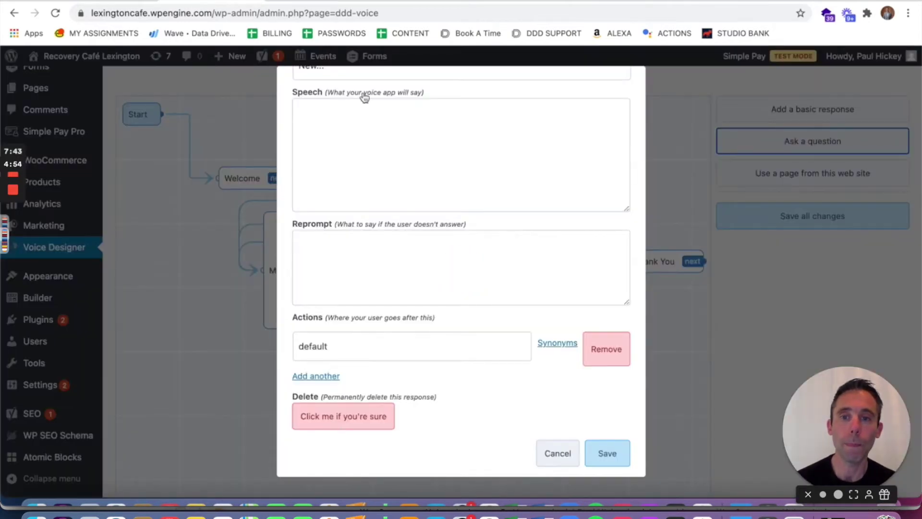
{"action": "scroll", "coordinate": [365, 98], "scroll_direction": "up", "scroll_amount": 3}
{"action": "triple_click", "coordinate": [350, 138]}
{"action": "type", "text": "Our Current Nee"}
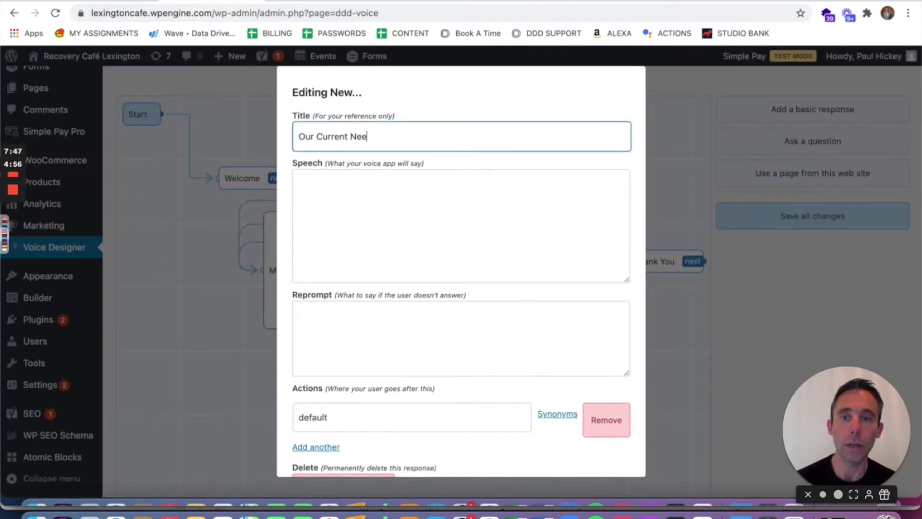
{"action": "type", "text": "ds"}
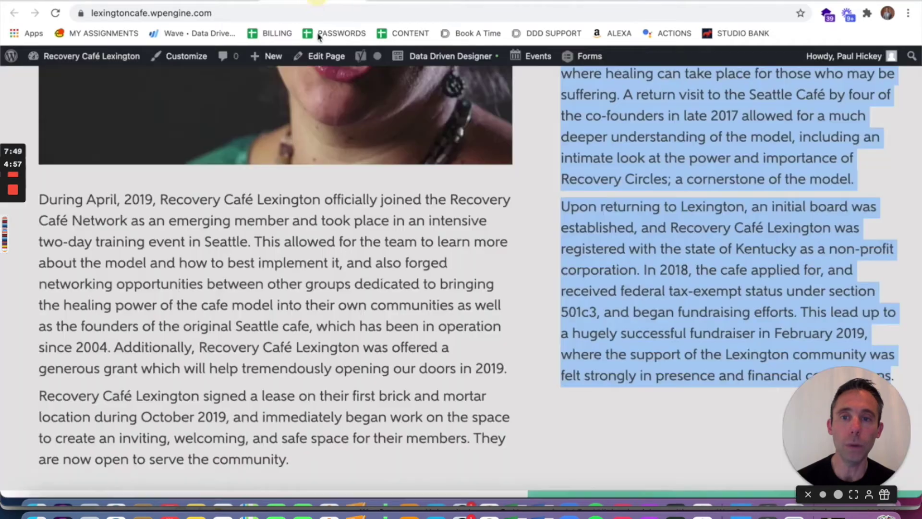
- Paste the site's two current-needs paragraphs into the speech and add the 'Say Yes or No' prompt
{"action": "scroll", "coordinate": [225, 256], "scroll_direction": "down", "scroll_amount": 8}
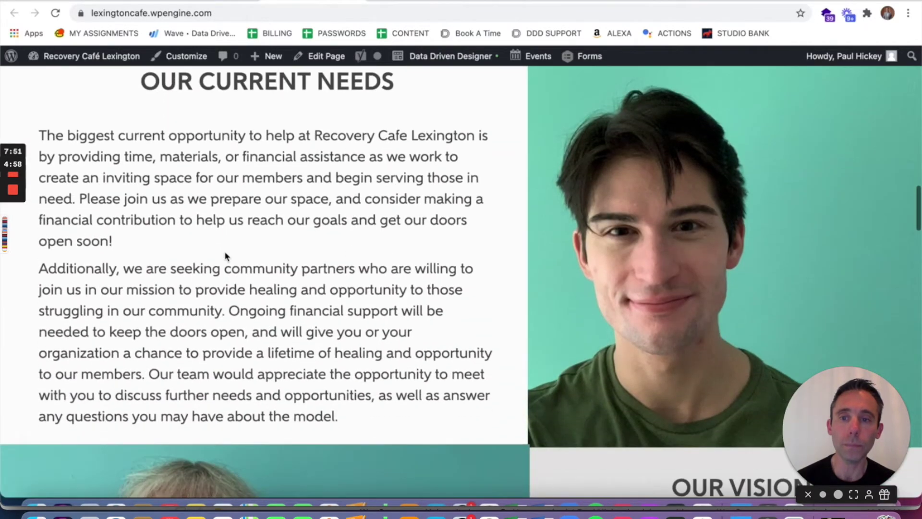
{"action": "left_click_drag", "start_coordinate": [40, 135], "coordinate": [278, 235]}
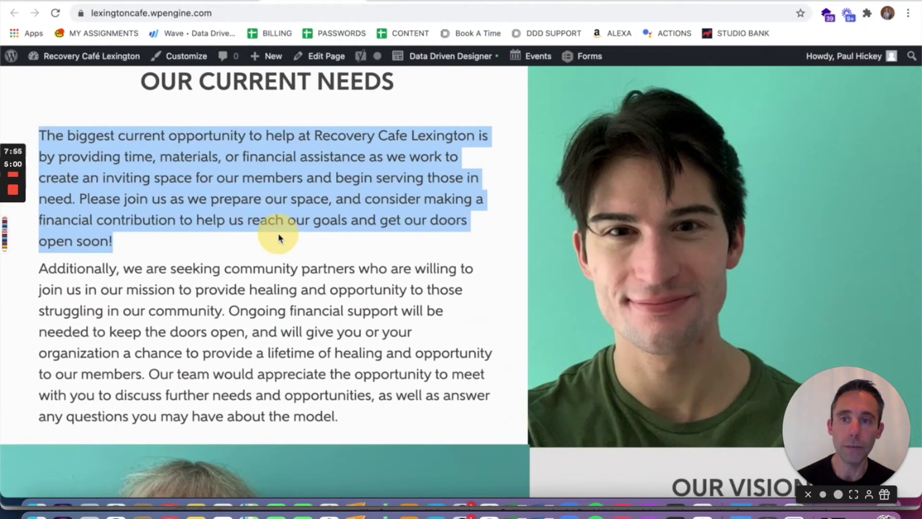
{"action": "left_click_drag", "start_coordinate": [278, 235], "coordinate": [419, 422]}
{"action": "key", "text": "super+c"}
{"action": "right_click", "coordinate": [240, 157]}
{"action": "left_click", "coordinate": [257, 188]}
{"action": "key", "text": "ctrl+Tab"}
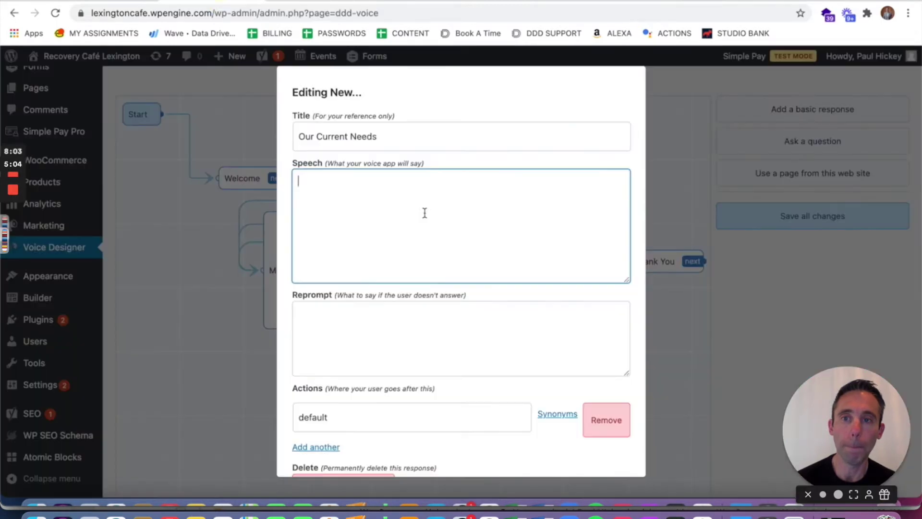
{"action": "key", "text": "super+v"}
{"action": "scroll", "coordinate": [456, 288], "scroll_direction": "down", "scroll_amount": 2}
{"action": "left_click", "coordinate": [487, 257]}
{"action": "left_click", "coordinate": [496, 216]}
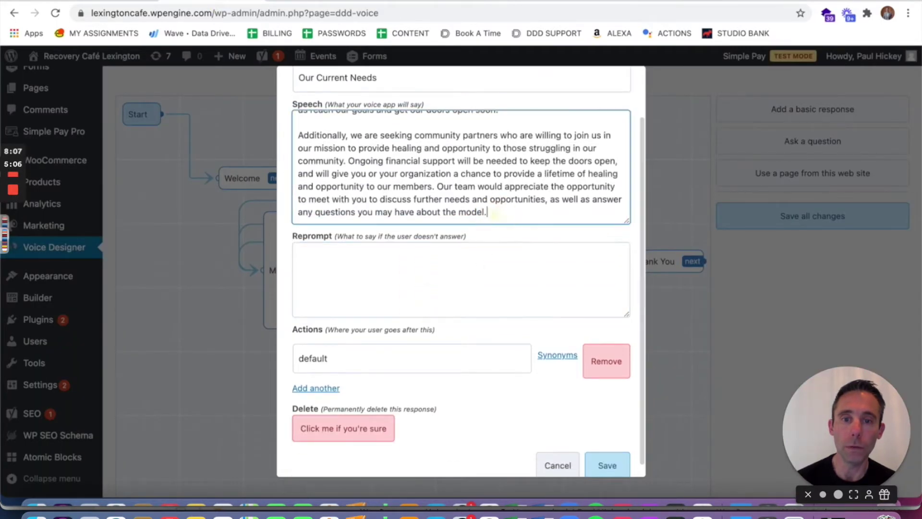
{"action": "key", "text": "Return"}
{"action": "key", "text": "Return"}
{"action": "type", "text": "Would you like to learn more about Recovery Cafe"}
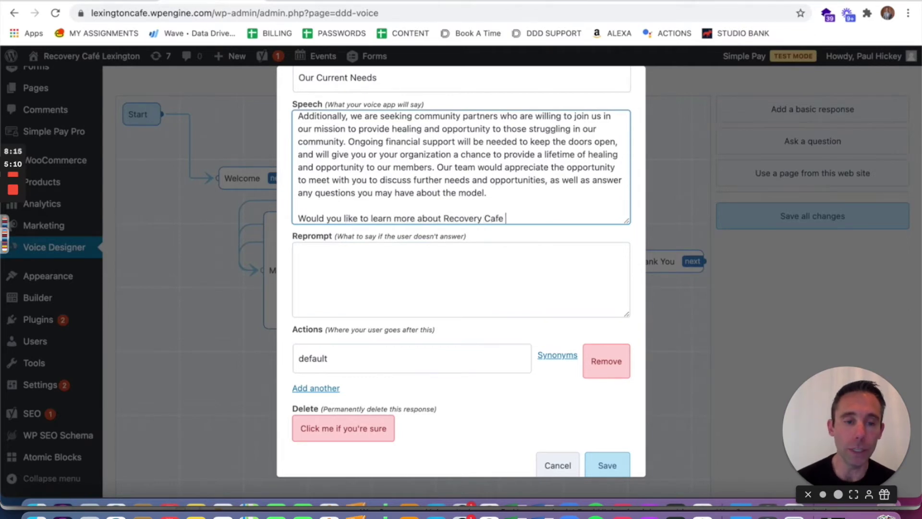
{"action": "type", "text": " Lexington?"}
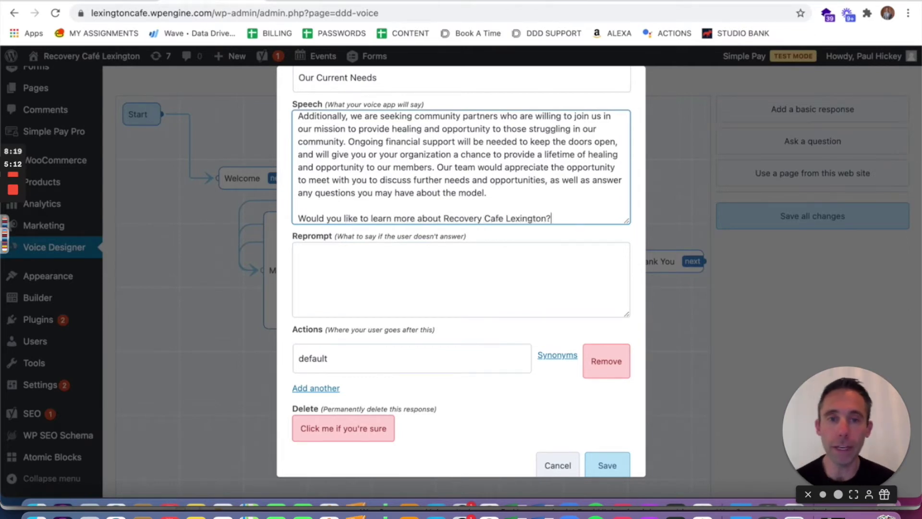
{"action": "type", "text": " Say Yes or No."}
- Add the reprompt and Yes and No answers, save, and link Menu's our current needs item to it
{"action": "left_click", "coordinate": [336, 255]}
{"action": "type", "text": "S"}
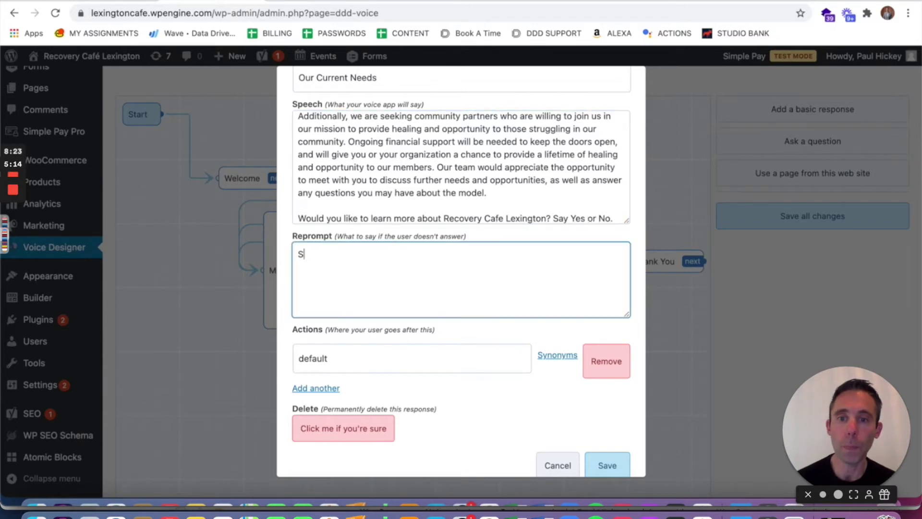
{"action": "scroll", "coordinate": [411, 328], "scroll_direction": "down", "scroll_amount": 1}
{"action": "double_click", "coordinate": [389, 344]}
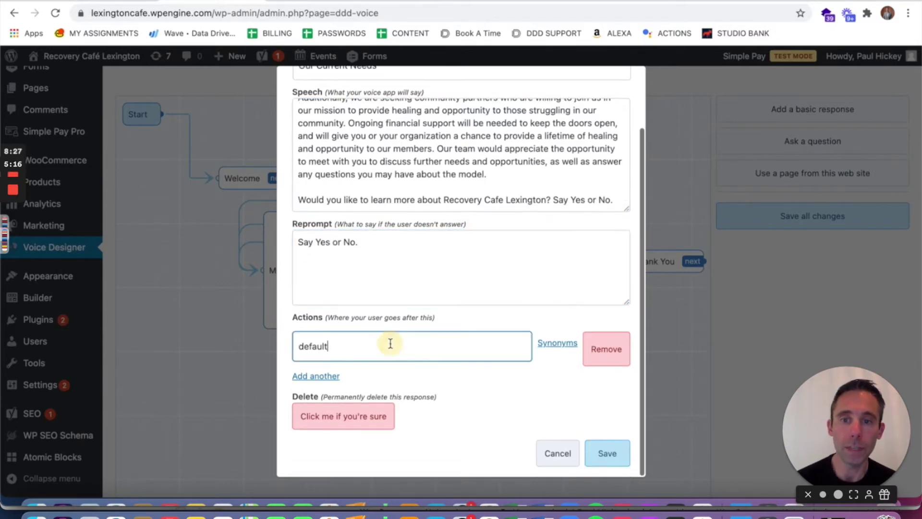
{"action": "type", "text": "S"}
{"action": "left_click", "coordinate": [326, 376]}
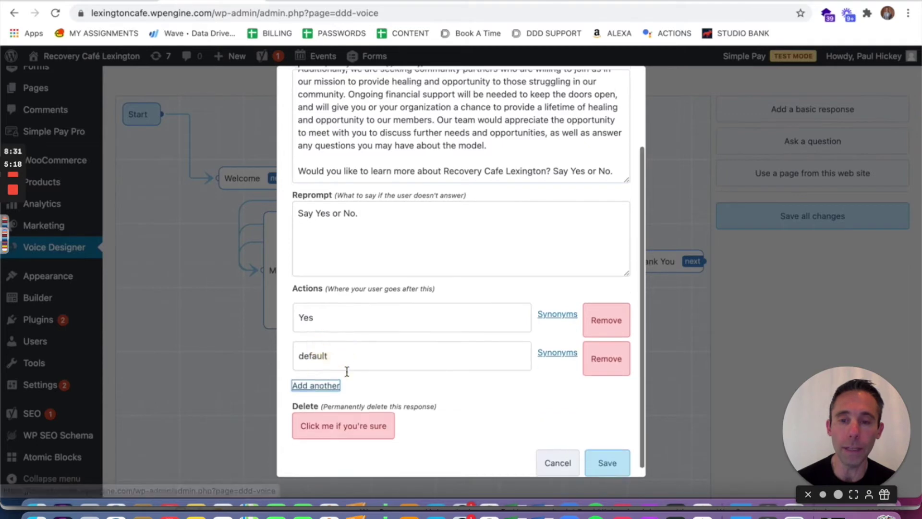
{"action": "double_click", "coordinate": [336, 346]}
{"action": "type", "text": "No"}
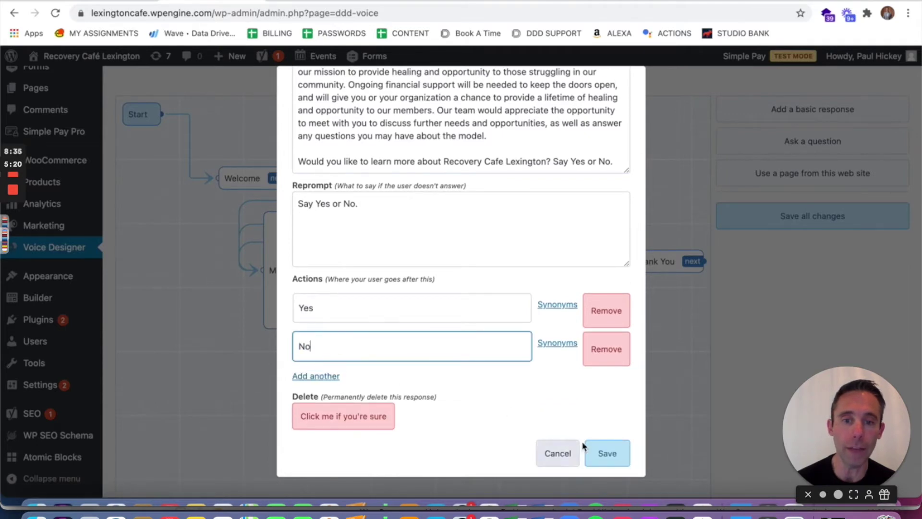
{"action": "left_click", "coordinate": [607, 453]}
{"action": "left_click_drag", "start_coordinate": [370, 253], "coordinate": [429, 273]}
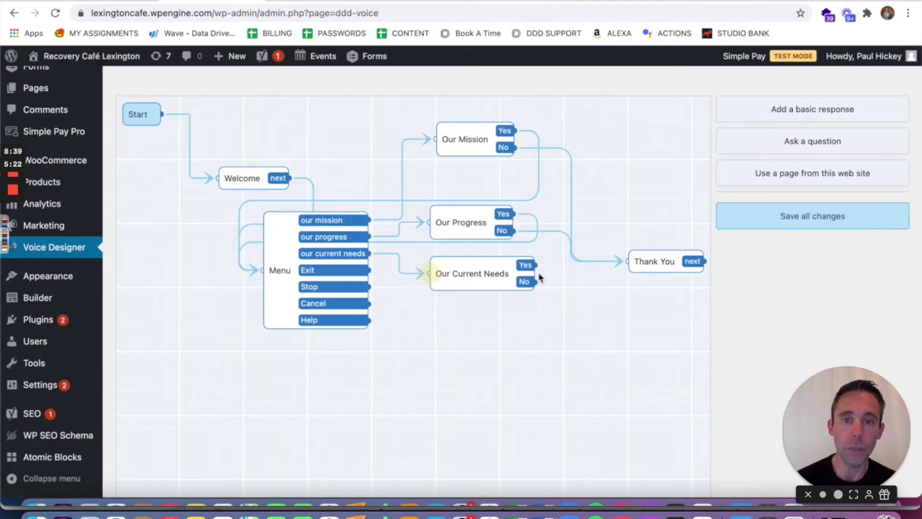
- Send Our Current Needs' Yes back to Menu and No to Thank You, and move Menu lower left
{"action": "left_click_drag", "start_coordinate": [527, 264], "coordinate": [260, 270]}
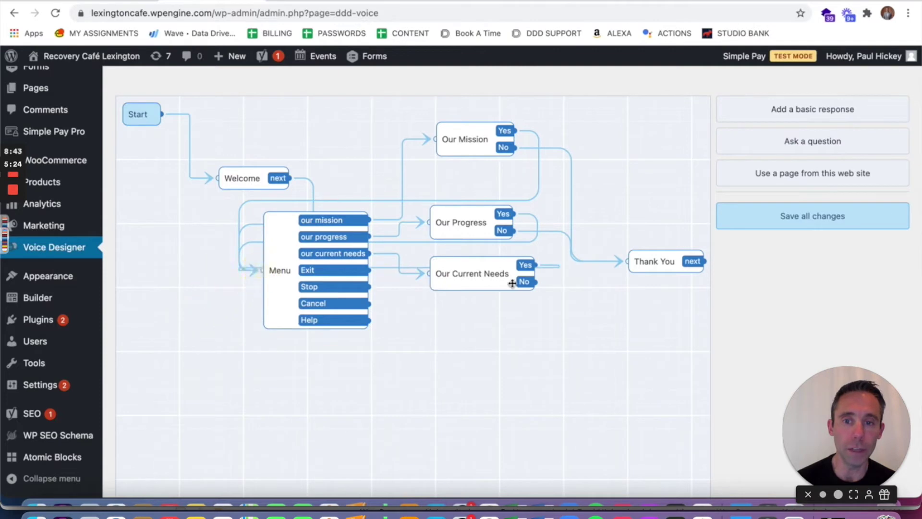
{"action": "left_click_drag", "start_coordinate": [523, 282], "coordinate": [627, 263]}
{"action": "left_click_drag", "start_coordinate": [267, 313], "coordinate": [205, 372]}
- Add a basic response titled 'Exit' that says 'Thank you. Have a great day.' and save it
{"action": "left_click", "coordinate": [788, 109]}
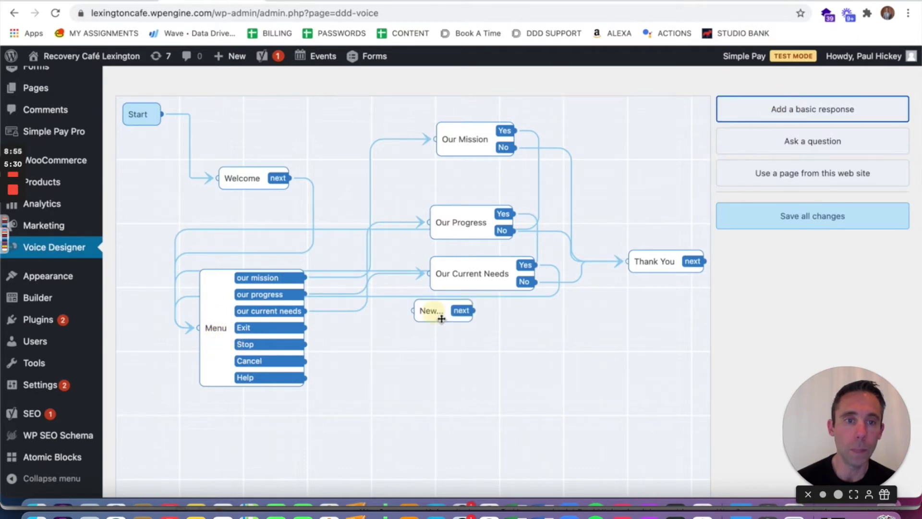
{"action": "left_click_drag", "start_coordinate": [437, 315], "coordinate": [531, 371]}
{"action": "triple_click", "coordinate": [379, 136]}
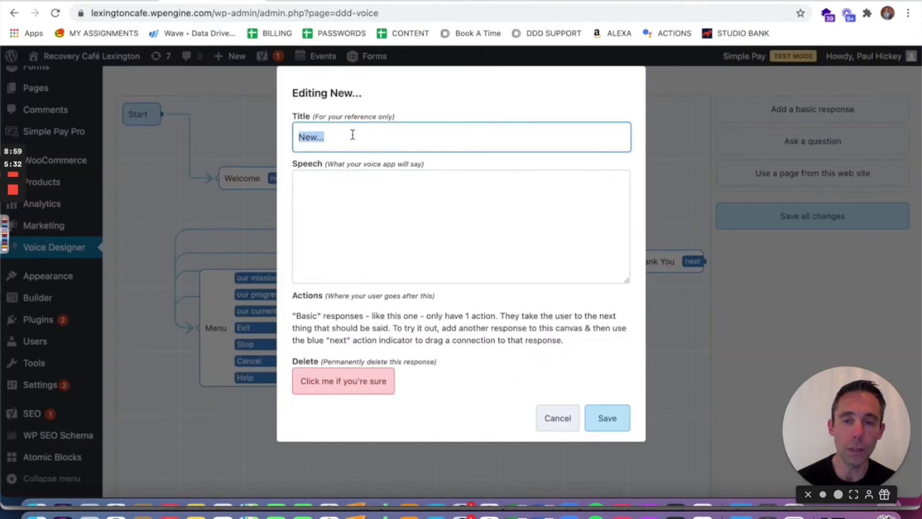
{"action": "type", "text": "Exit"}
{"action": "left_click", "coordinate": [298, 181]}
{"action": "type", "text": "Thank you"}
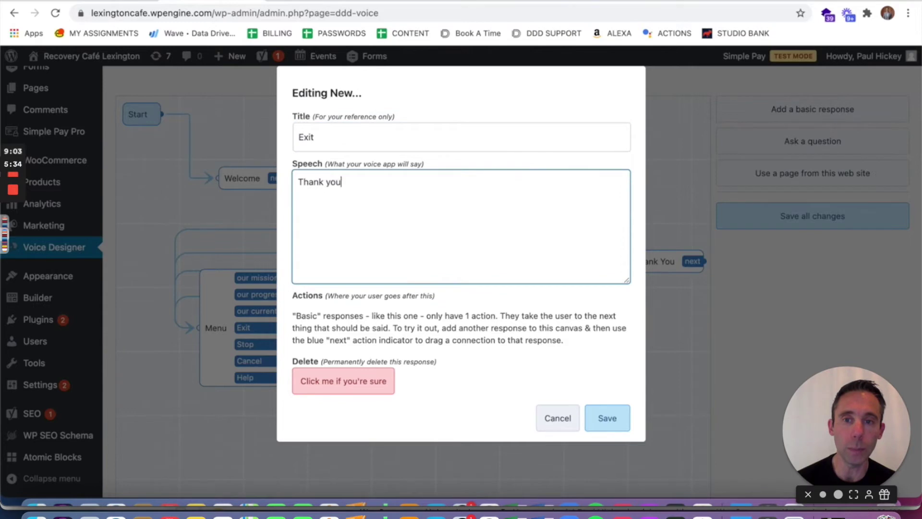
{"action": "type", "text": ". Have a great day."}
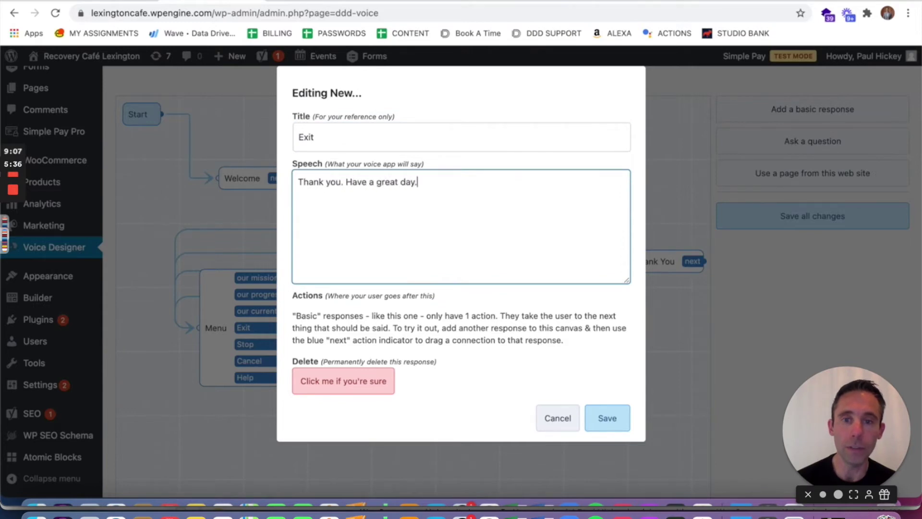
{"action": "left_click", "coordinate": [609, 417]}
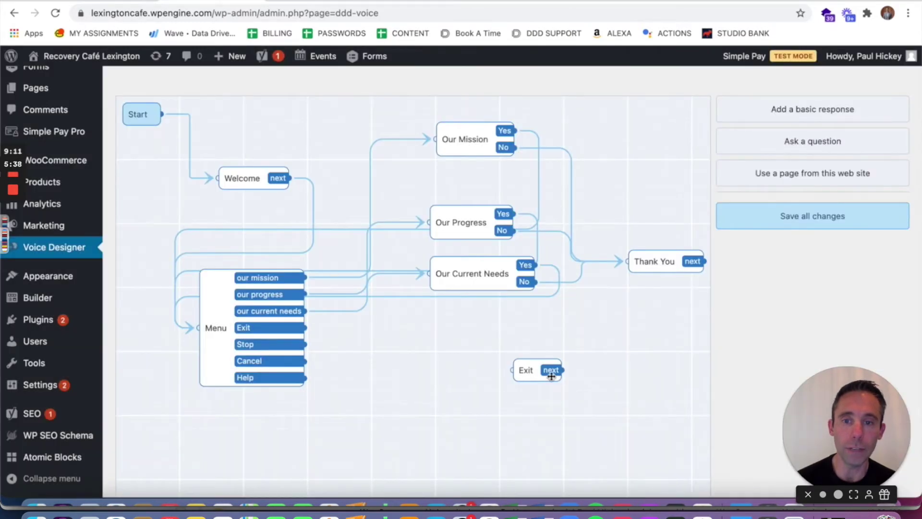
- Connect Menu's Exit, Stop and Cancel to the Exit response and place a new question below Menu
{"action": "left_click_drag", "start_coordinate": [307, 327], "coordinate": [510, 370]}
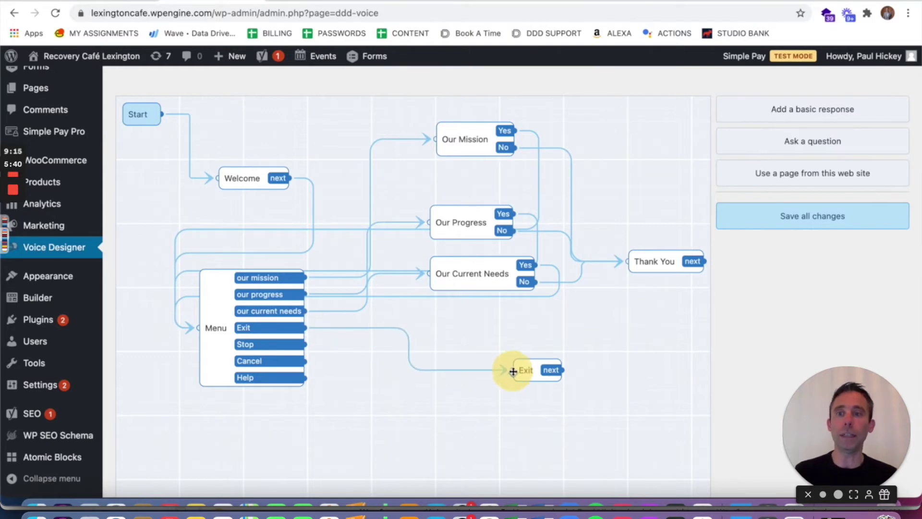
{"action": "mouse_move", "coordinate": [305, 348]}
{"action": "left_mouse_down"}
{"action": "mouse_move", "coordinate": [506, 370]}
{"action": "mouse_move", "coordinate": [531, 337]}
{"action": "mouse_move", "coordinate": [518, 345]}
{"action": "left_mouse_up"}
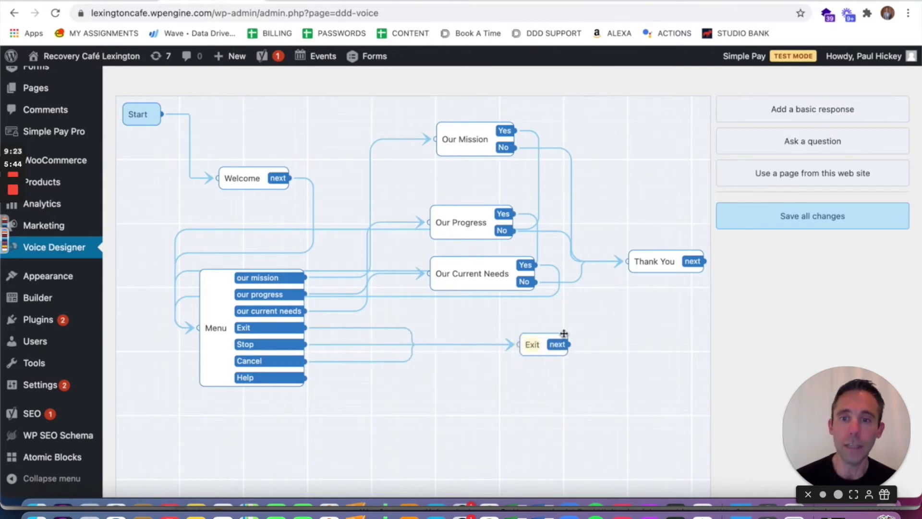
{"action": "left_click", "coordinate": [777, 148]}
{"action": "left_click_drag", "start_coordinate": [447, 339], "coordinate": [392, 404]}
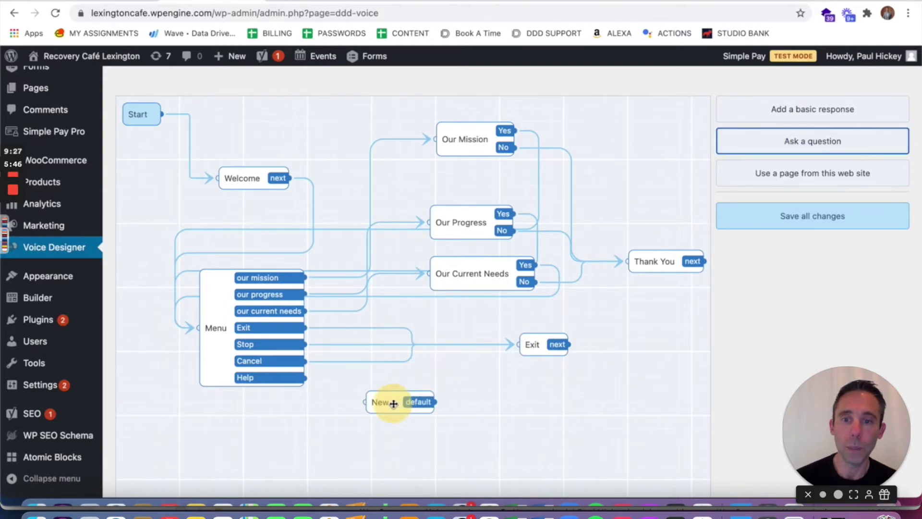
- Title the new question 'Help' and write speech describing the app and telling users to say continue
{"action": "left_click", "coordinate": [392, 403]}
{"action": "triple_click", "coordinate": [325, 142]}
{"action": "type", "text": "Help"}
{"action": "key", "text": "Tab"}
{"action": "type", "text": "T"}
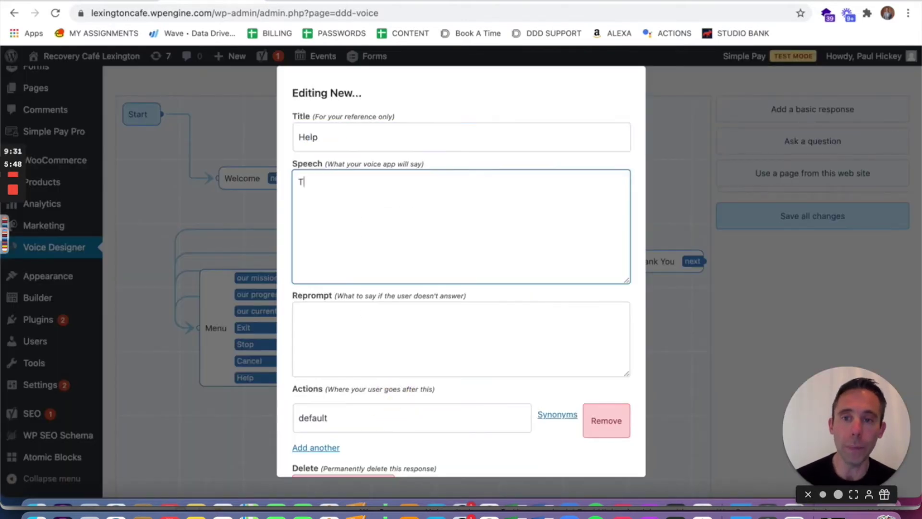
{"action": "type", "text": "his is a basic informational skil"}
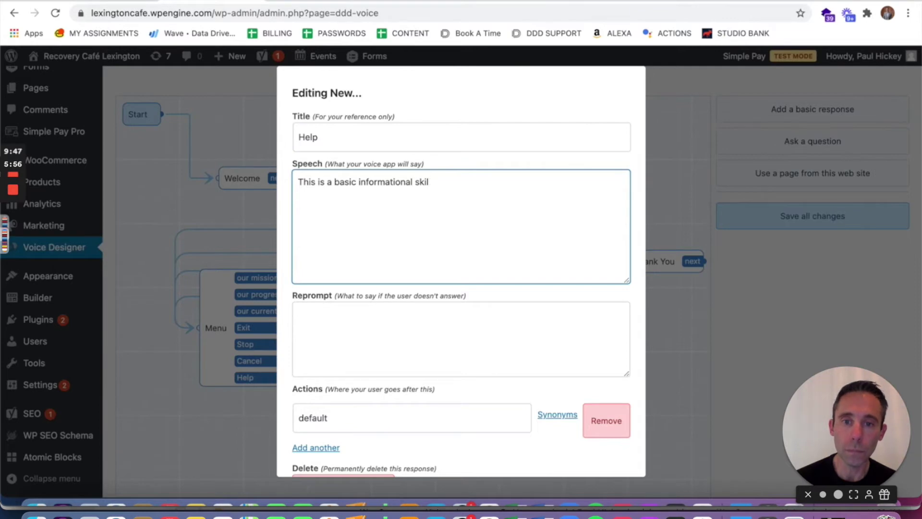
{"action": "key", "text": "BackSpace"}
{"action": "key", "text": "BackSpace"}
{"action": "key", "text": "BackSpace"}
{"action": "key", "text": "BackSpace"}
{"action": "key", "text": "BackSpace"}
{"action": "key", "text": "BackSpace"}
{"action": "key", "text": "BackSpace"}
{"action": "key", "text": "BackSpace"}
{"action": "key", "text": "BackSpace"}
{"action": "key", "text": "BackSpace"}
{"action": "key", "text": "BackSpace"}
{"action": "key", "text": "BackSpace"}
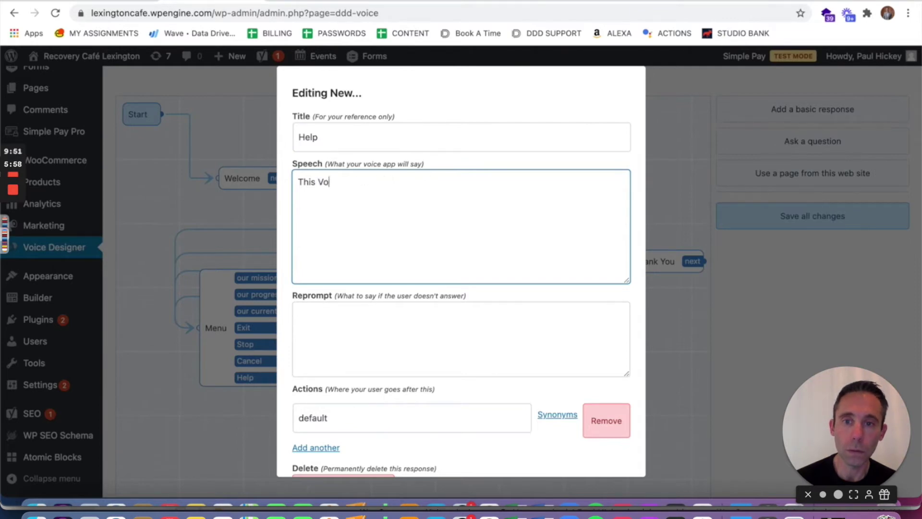
{"action": "type", "text": "ice App provides basic information about Recovery Cafe Lexington. To"}
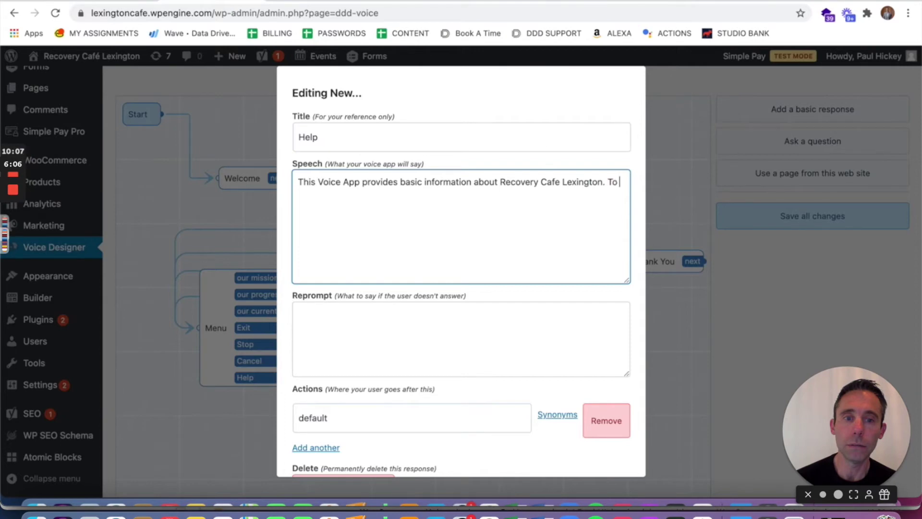
{"action": "type", "text": "learn more about"}
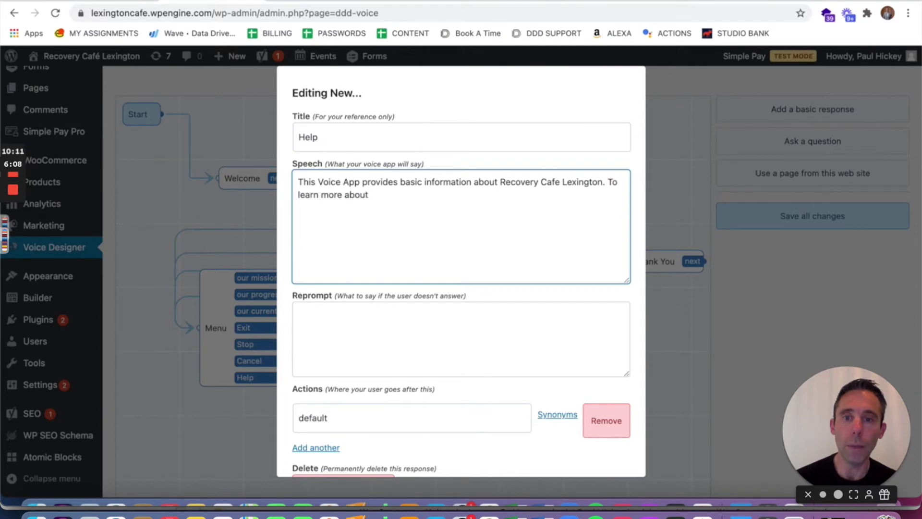
{"action": "type", "text": " us, follow the prompt"}
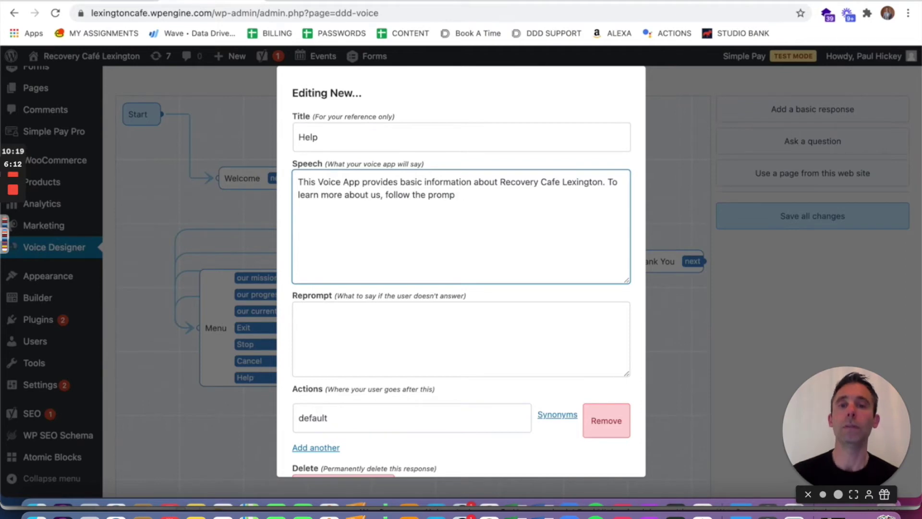
{"action": "key", "text": "BackSpace"}
{"action": "key", "text": "BackSpace"}
{"action": "key", "text": "BackSpace"}
{"action": "key", "text": "BackSpace"}
{"action": "key", "text": "BackSpace"}
{"action": "key", "text": "BackSpace"}
{"action": "key", "text": "BackSpace"}
{"action": "key", "text": "BackSpace"}
{"action": "key", "text": "BackSpace"}
{"action": "key", "text": "BackSpace"}
{"action": "key", "text": "BackSpace"}
{"action": "key", "text": "BackSpace"}
{"action": "type", "text": "say yes and follow the prompts. To exit, say exit."}
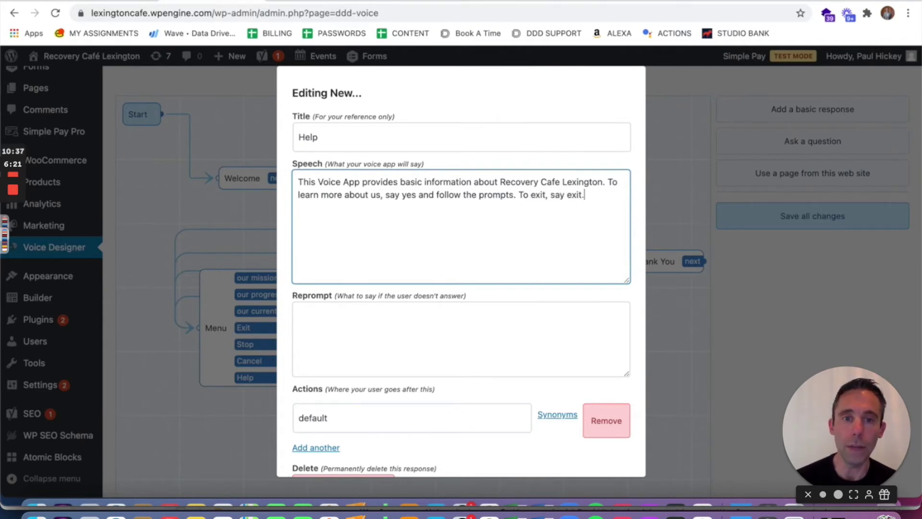
{"action": "double_click", "coordinate": [411, 195]}
{"action": "type", "text": "continue"}
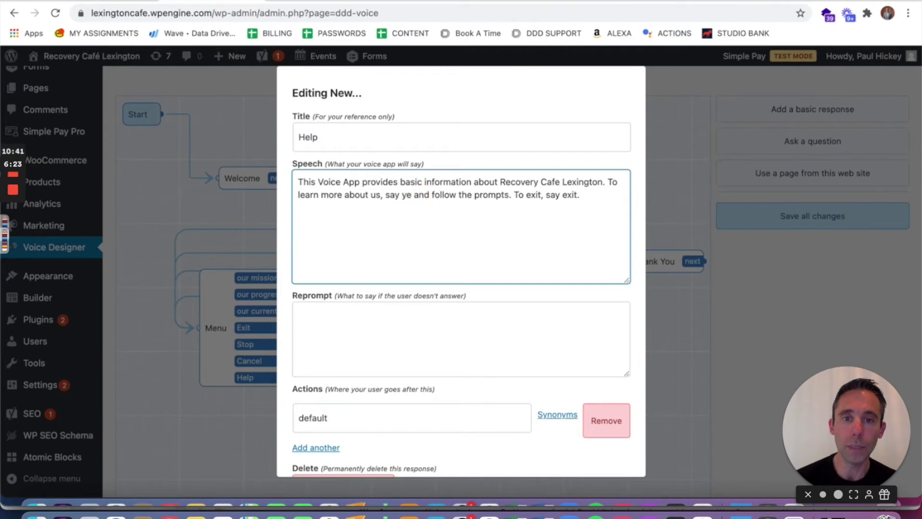
- Give Help the reprompt 'Say Continue or Exit' with Continue and Exit actions, and save it
{"action": "key", "text": "Tab"}
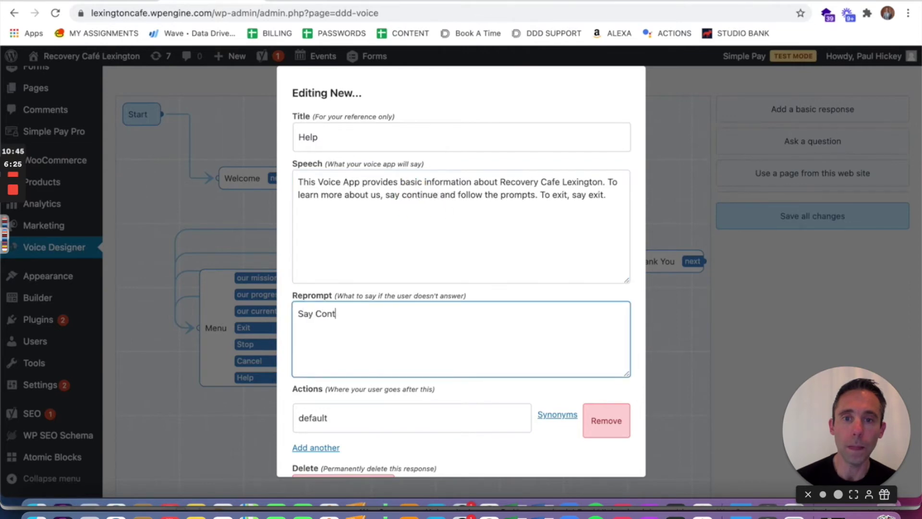
{"action": "type", "text": "Say Continue or Exit"}
{"action": "scroll", "coordinate": [402, 210], "scroll_direction": "down", "scroll_amount": 3}
{"action": "key", "text": "Tab"}
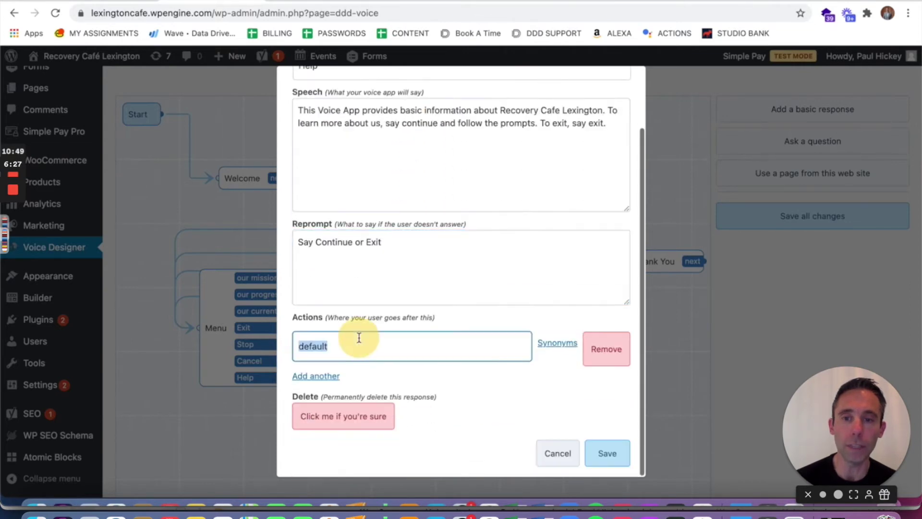
{"action": "type", "text": "Continue"}
{"action": "left_click", "coordinate": [329, 376]}
{"action": "double_click", "coordinate": [329, 380]}
{"action": "type", "text": "Exit"}
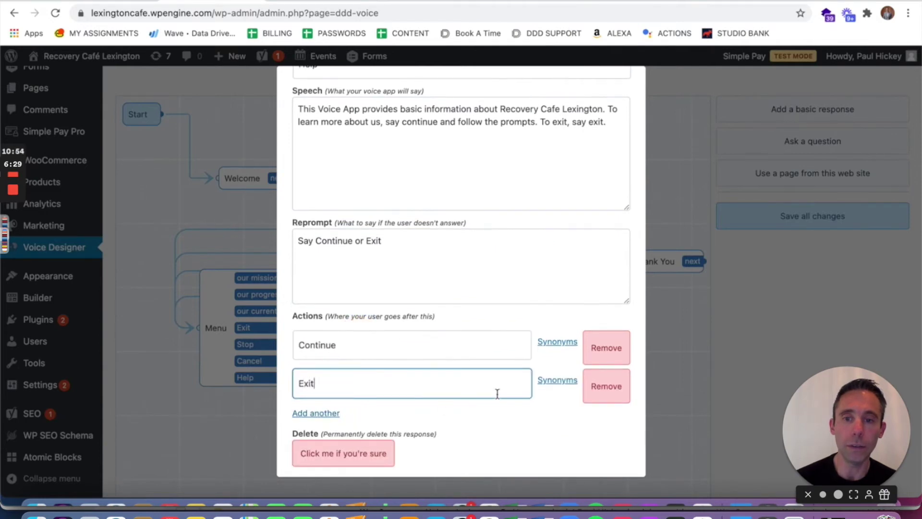
{"action": "scroll", "coordinate": [552, 418], "scroll_direction": "down", "scroll_amount": 1}
{"action": "left_click", "coordinate": [599, 459]}
- Connect Help's Continue to Menu and Exit to the Exit block, then save all changes
{"action": "left_click_drag", "start_coordinate": [340, 403], "coordinate": [379, 407]}
{"action": "mouse_move", "coordinate": [440, 403]}
{"action": "left_mouse_down"}
{"action": "mouse_move", "coordinate": [449, 382]}
{"action": "mouse_move", "coordinate": [206, 327]}
{"action": "left_mouse_up"}
{"action": "mouse_move", "coordinate": [438, 419]}
{"action": "left_mouse_down"}
{"action": "mouse_move", "coordinate": [531, 340]}
{"action": "mouse_move", "coordinate": [534, 350]}
{"action": "left_mouse_up"}
{"action": "left_click", "coordinate": [788, 215]}
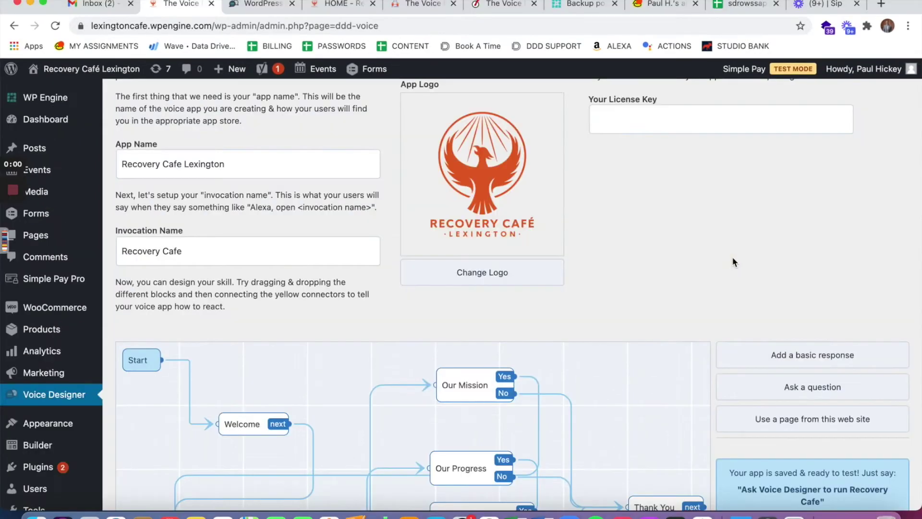
{"action": "scroll", "coordinate": [732, 257], "scroll_direction": "up", "scroll_amount": 2}
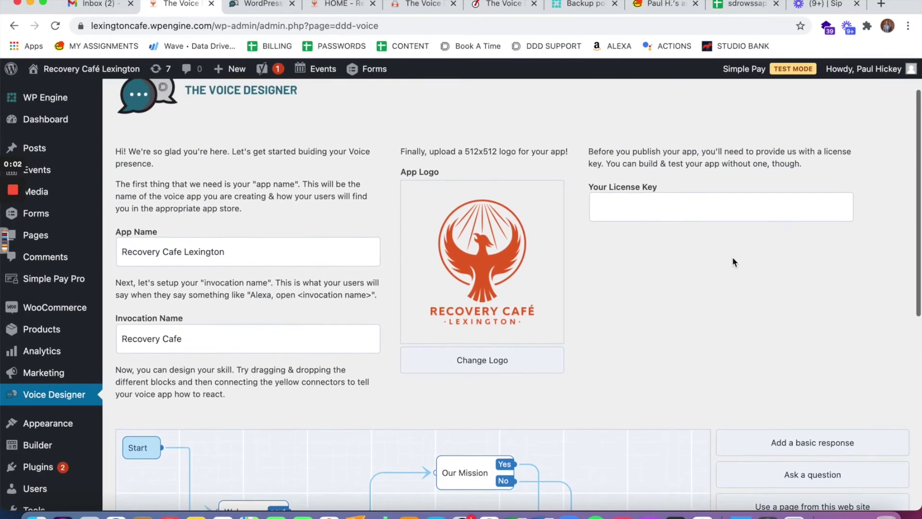
{"action": "scroll", "coordinate": [732, 257], "scroll_direction": "down", "scroll_amount": 5}
{"action": "scroll", "coordinate": [733, 260], "scroll_direction": "down", "scroll_amount": 1}
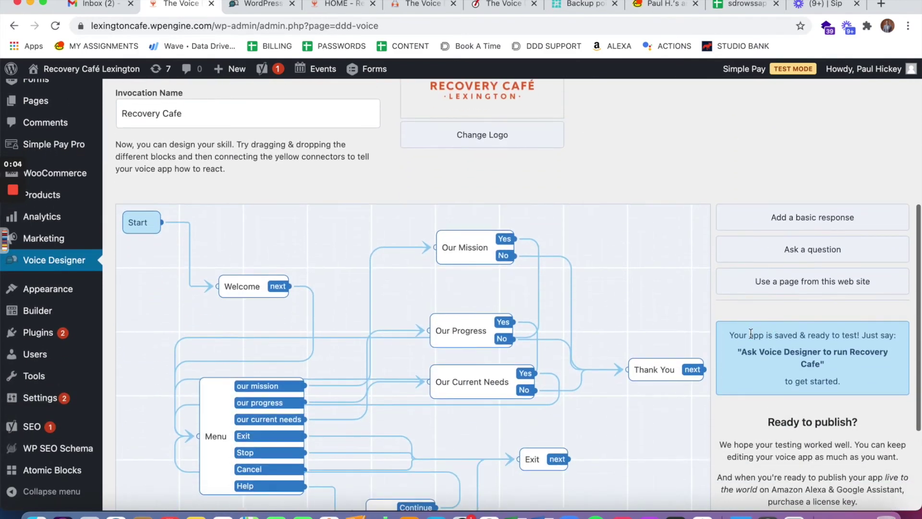
{"action": "left_click_drag", "start_coordinate": [743, 350], "coordinate": [821, 364]}
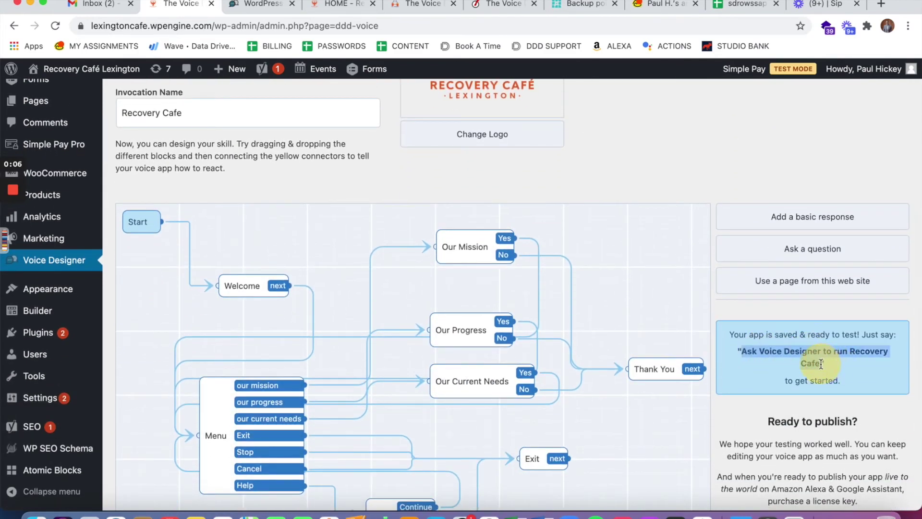
{"action": "left_click", "coordinate": [844, 371]}
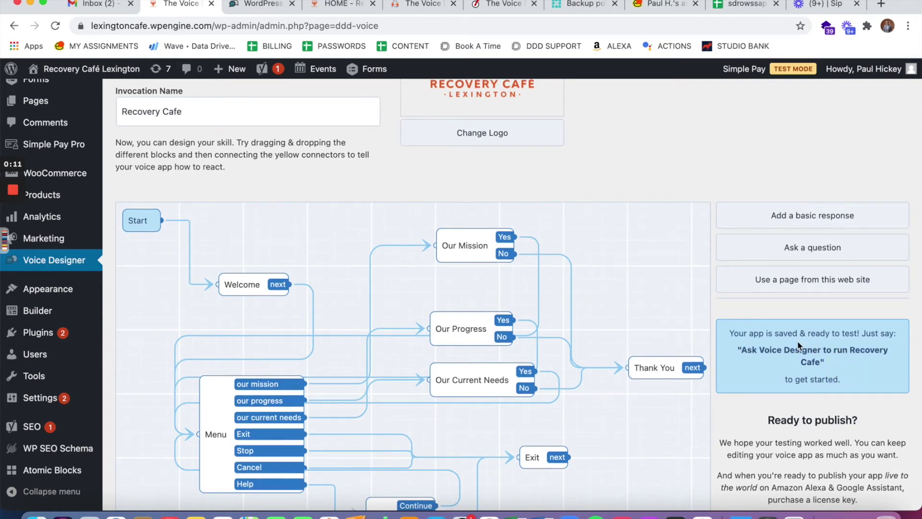
{"action": "scroll", "coordinate": [798, 343], "scroll_direction": "down", "scroll_amount": 4}
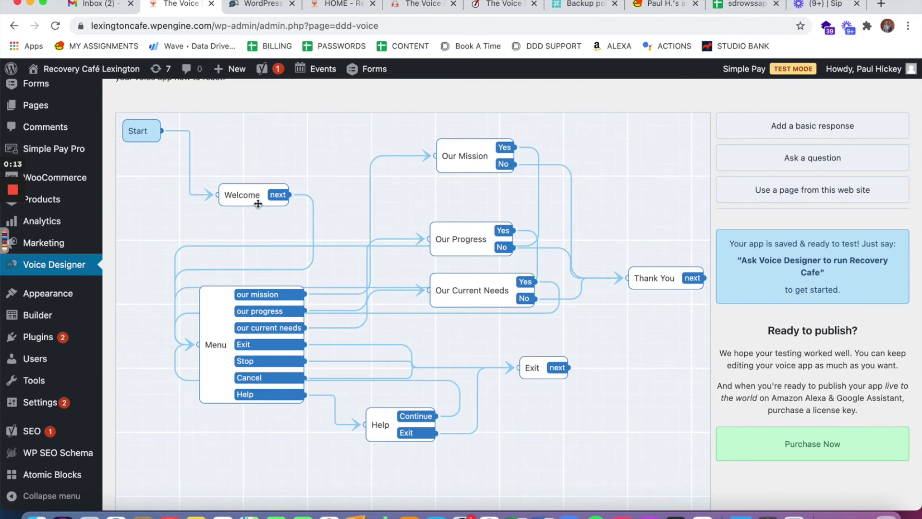
{"action": "left_click", "coordinate": [252, 197]}
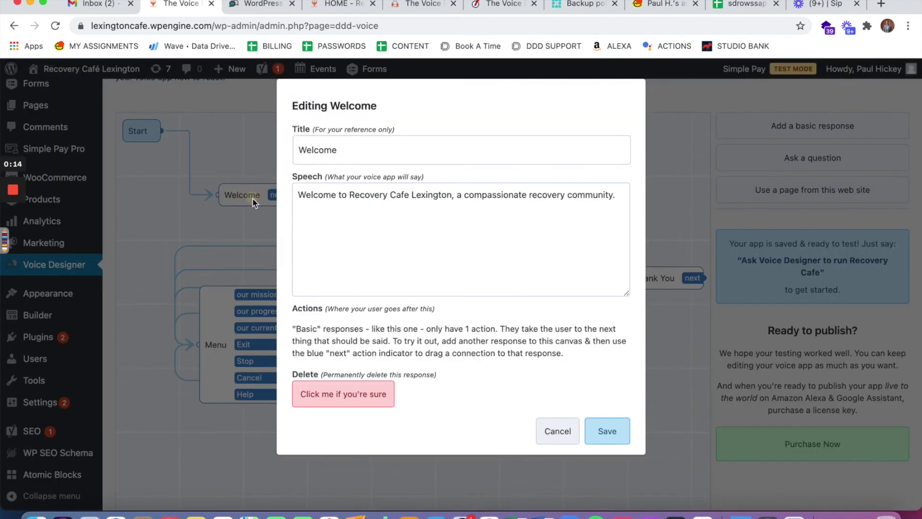
{"action": "triple_click", "coordinate": [354, 195]}
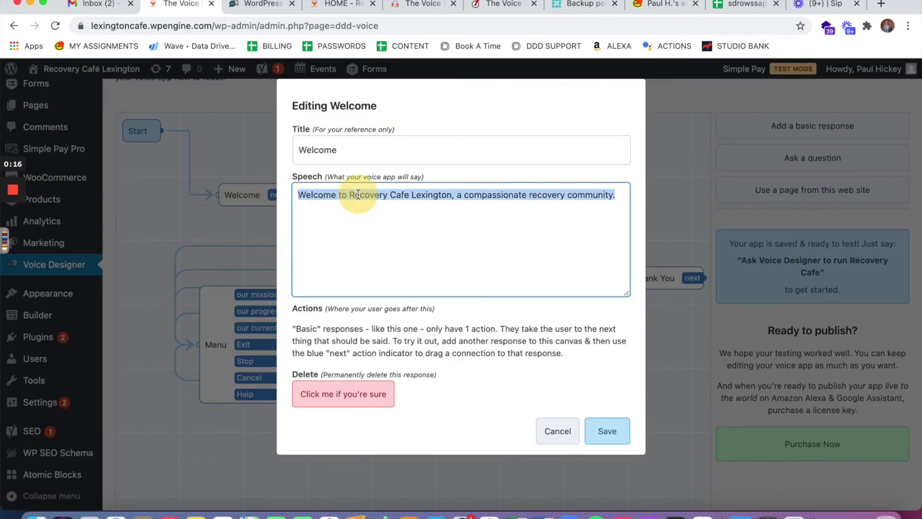
{"action": "left_click", "coordinate": [557, 433]}
{"action": "left_click", "coordinate": [217, 319]}
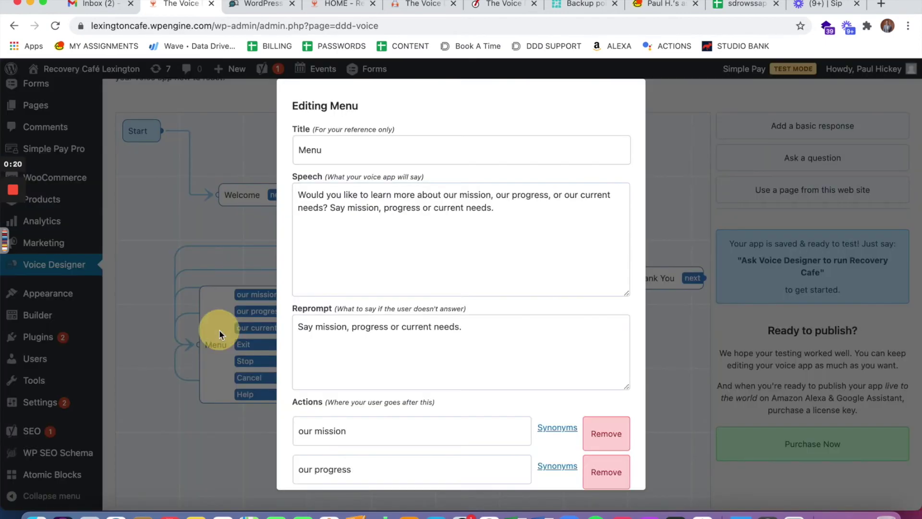
{"action": "triple_click", "coordinate": [391, 196]}
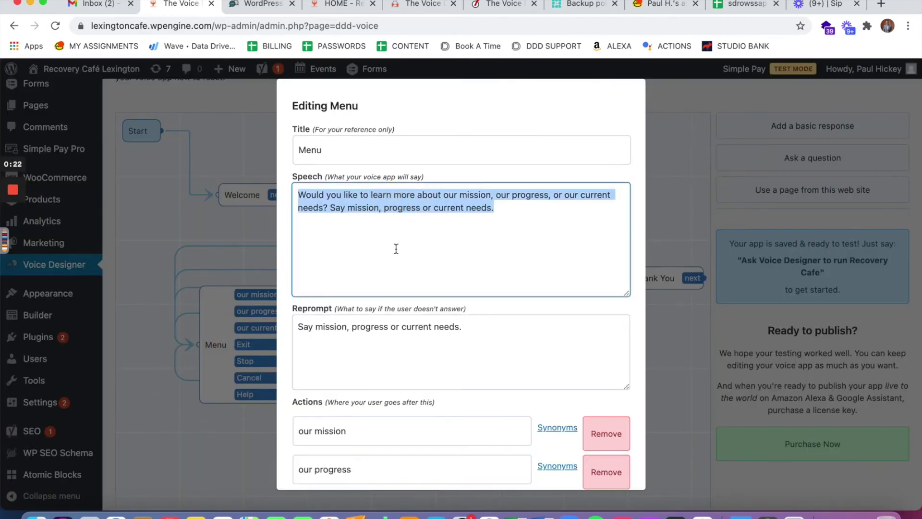
{"action": "scroll", "coordinate": [547, 314], "scroll_direction": "down", "scroll_amount": 5}
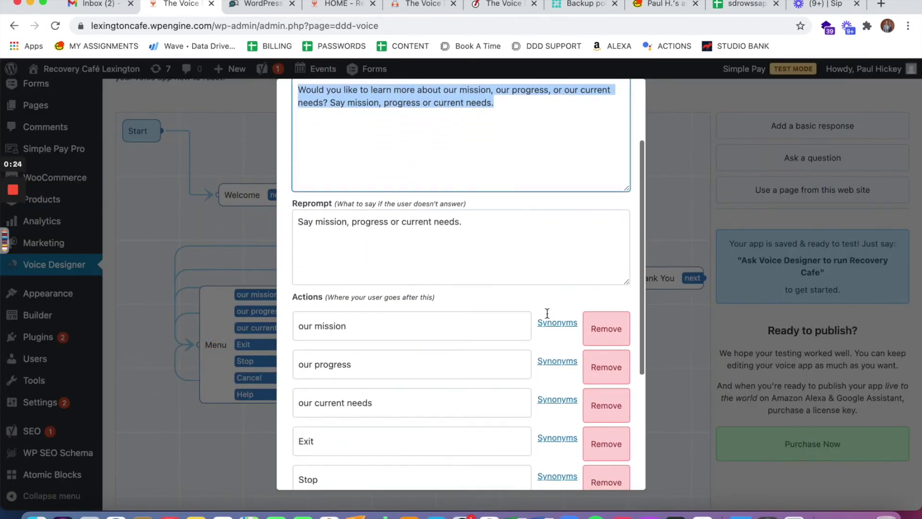
{"action": "scroll", "coordinate": [544, 315], "scroll_direction": "down", "scroll_amount": 6}
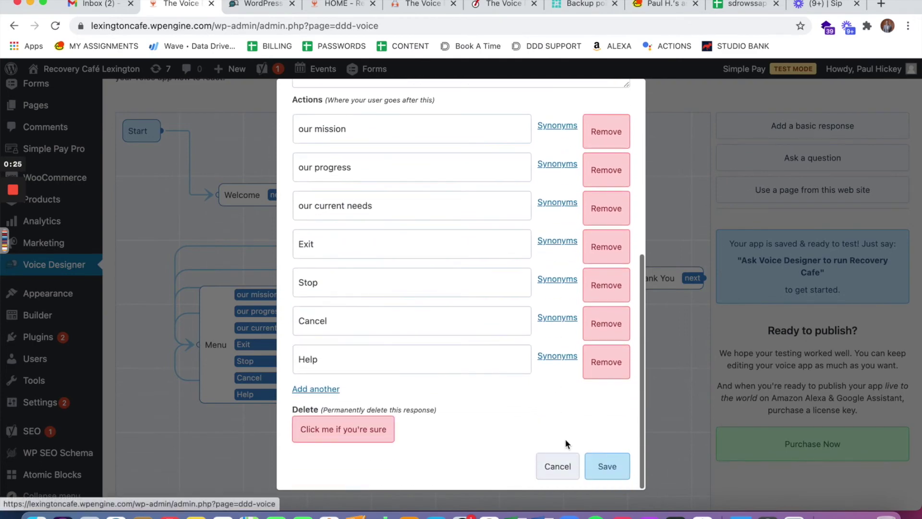
{"action": "left_click", "coordinate": [552, 468]}
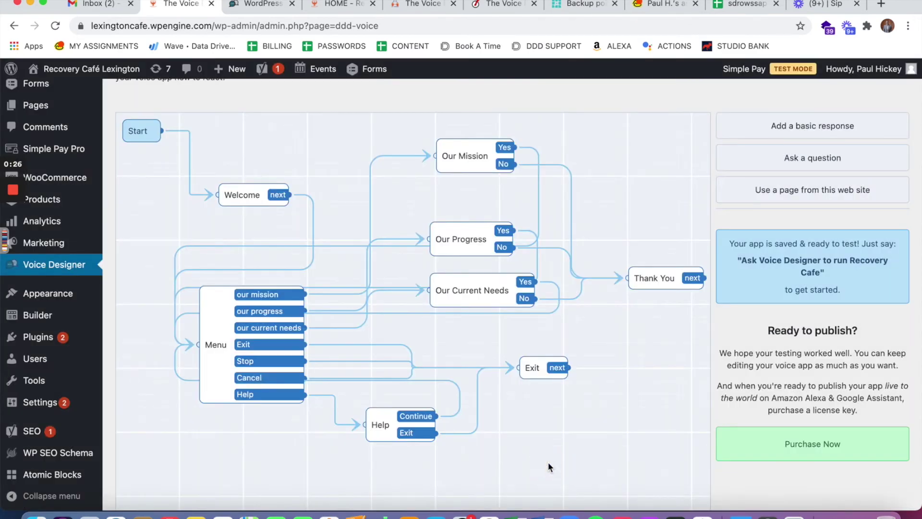
{"action": "left_click", "coordinate": [455, 158]}
{"action": "scroll", "coordinate": [457, 217], "scroll_direction": "up", "scroll_amount": 4}
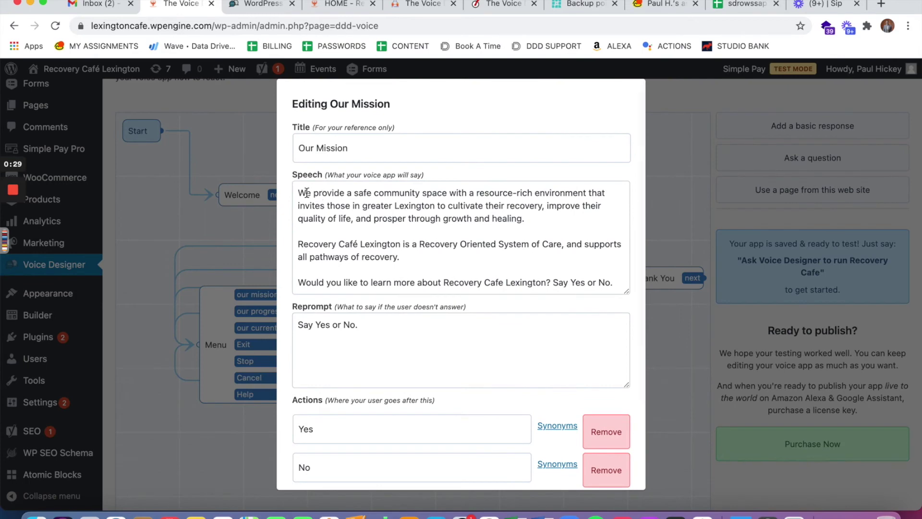
{"action": "left_click_drag", "start_coordinate": [298, 192], "coordinate": [468, 291]}
{"action": "scroll", "coordinate": [468, 290], "scroll_direction": "down", "scroll_amount": 4}
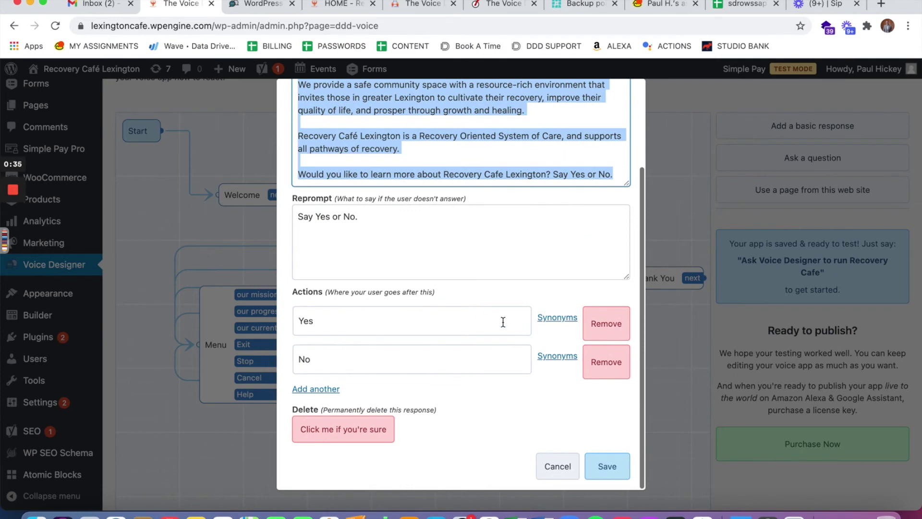
{"action": "scroll", "coordinate": [450, 261], "scroll_direction": "up", "scroll_amount": 1}
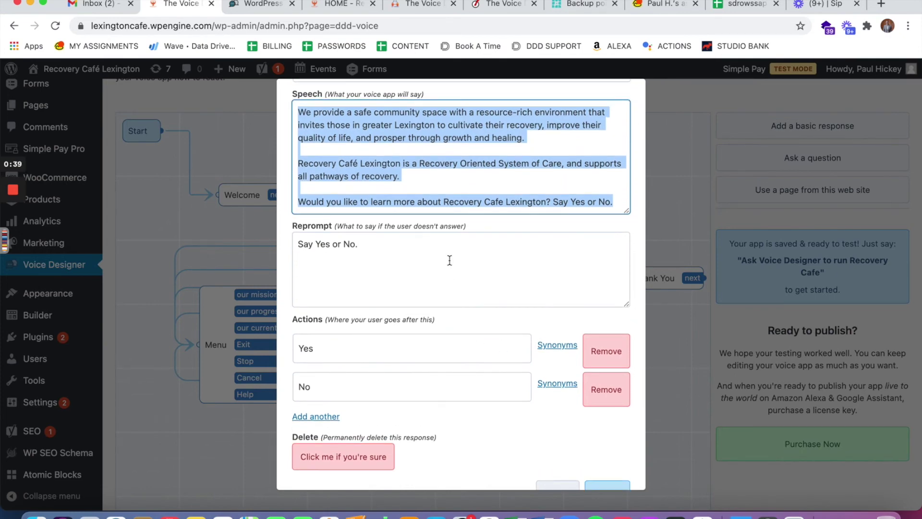
{"action": "left_click", "coordinate": [431, 178]}
{"action": "scroll", "coordinate": [451, 250], "scroll_direction": "down", "scroll_amount": 1}
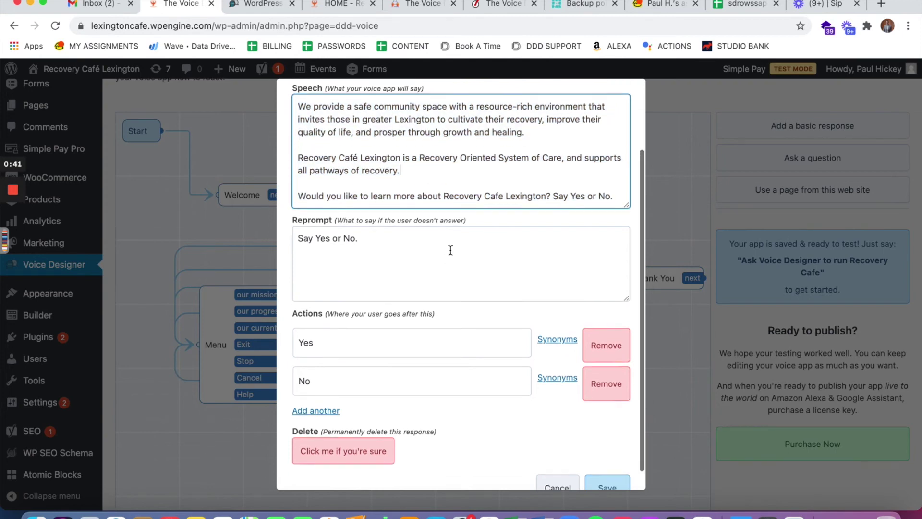
{"action": "scroll", "coordinate": [450, 250], "scroll_direction": "down", "scroll_amount": 2}
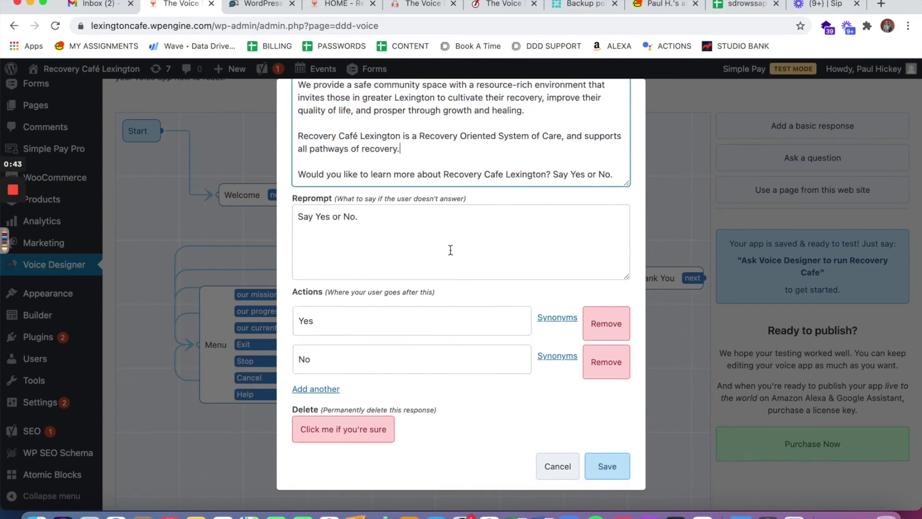
{"action": "scroll", "coordinate": [451, 250], "scroll_direction": "down", "scroll_amount": 1}
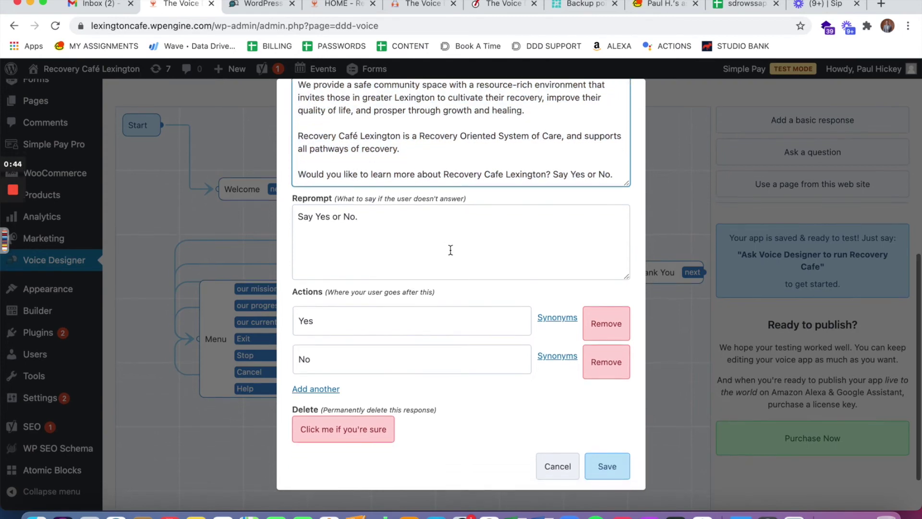
{"action": "left_click", "coordinate": [559, 468]}
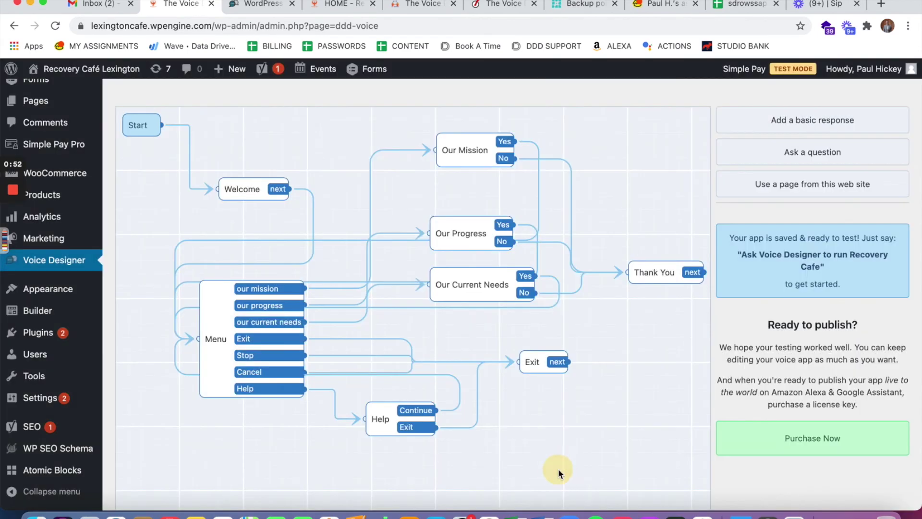
{"action": "left_click", "coordinate": [645, 272]}
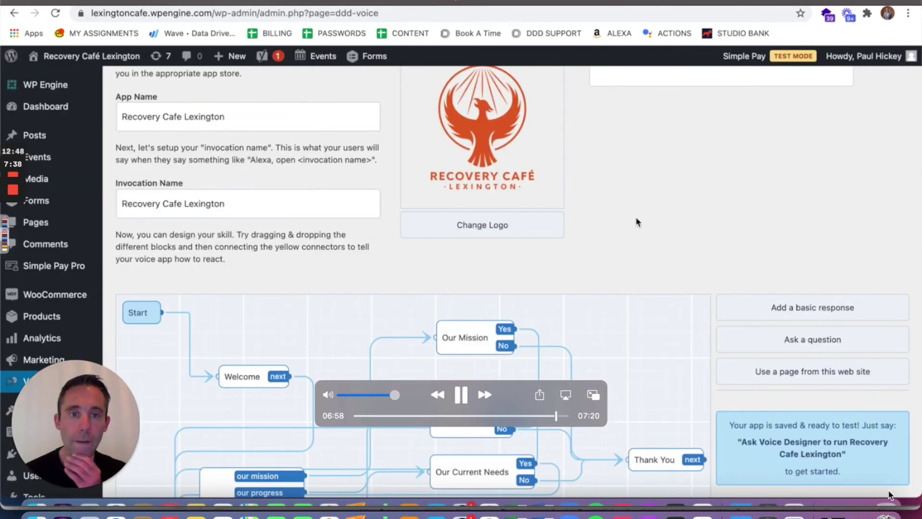
- Scroll to the Ready to publish section and follow Purchase Now to the licence pricing page
{"action": "scroll", "coordinate": [638, 222], "scroll_direction": "down", "scroll_amount": 5}
{"action": "scroll", "coordinate": [637, 222], "scroll_direction": "down", "scroll_amount": 3}
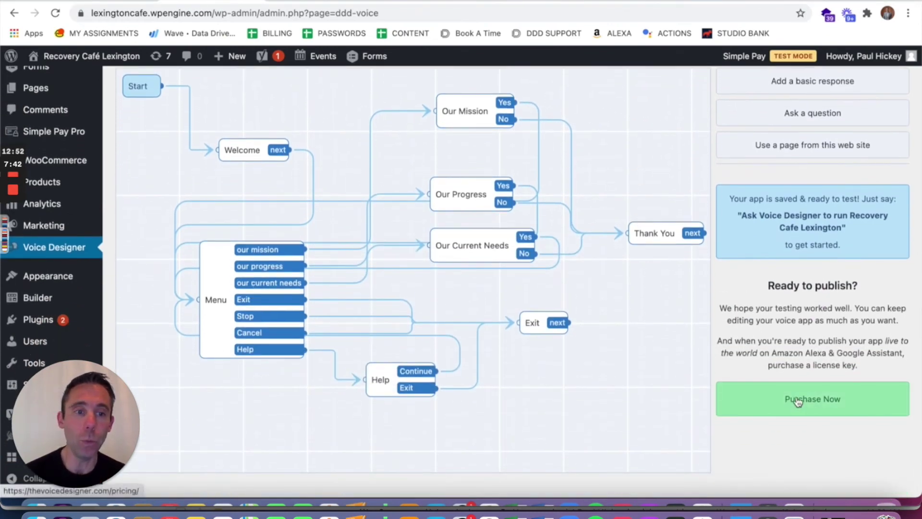
{"action": "left_click_drag", "start_coordinate": [720, 308], "coordinate": [881, 376]}
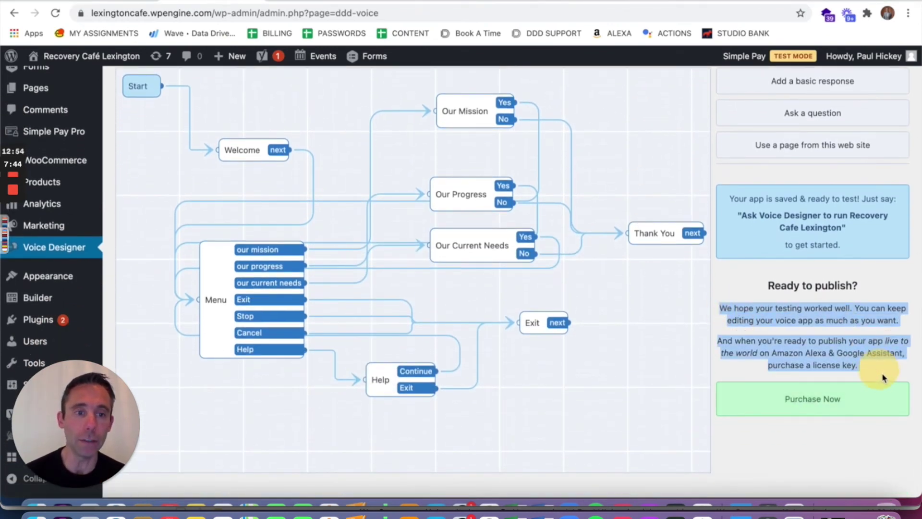
{"action": "left_click", "coordinate": [744, 367]}
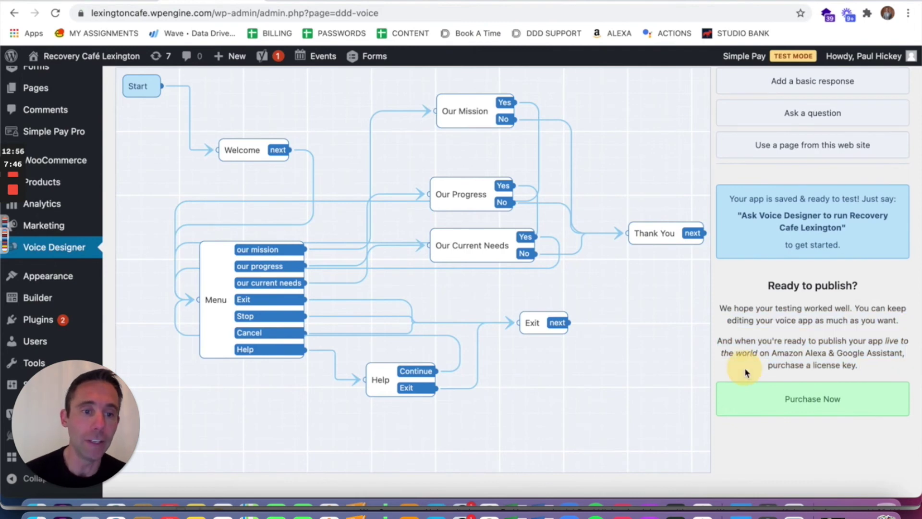
{"action": "left_click", "coordinate": [805, 403]}
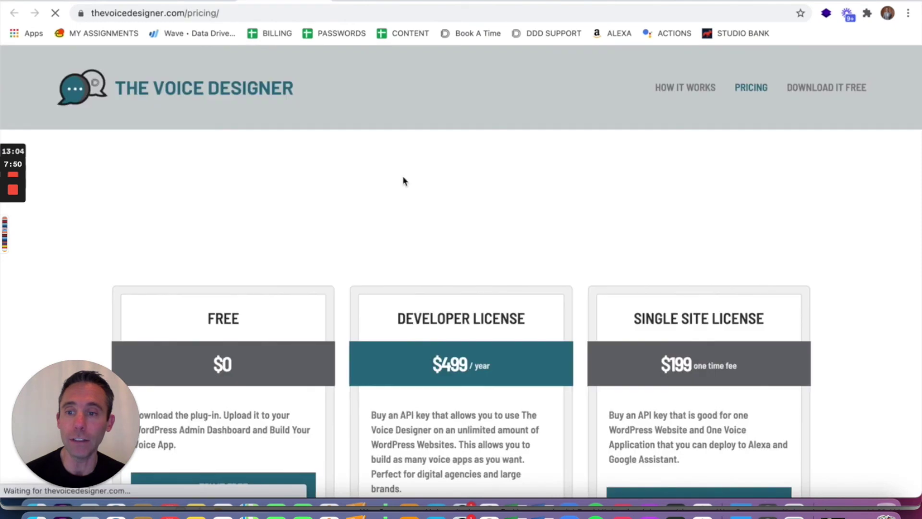
{"action": "scroll", "coordinate": [404, 181], "scroll_direction": "down", "scroll_amount": 2}
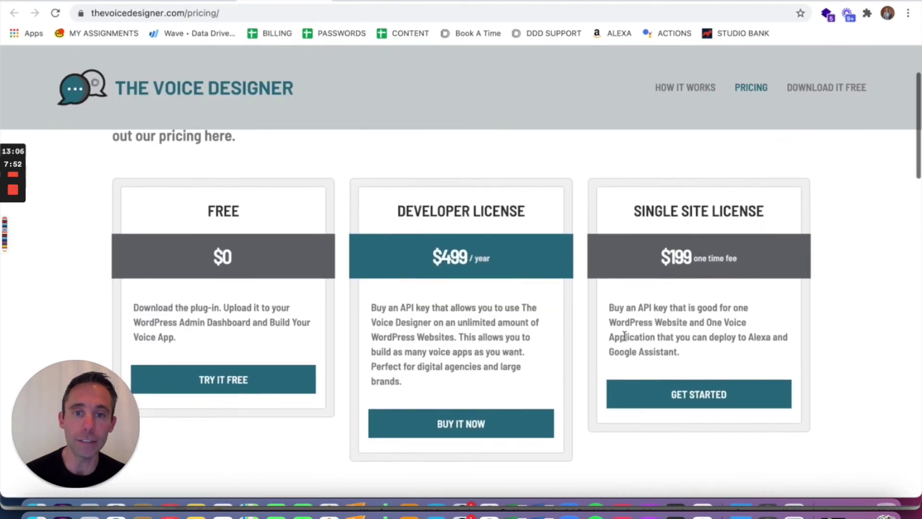